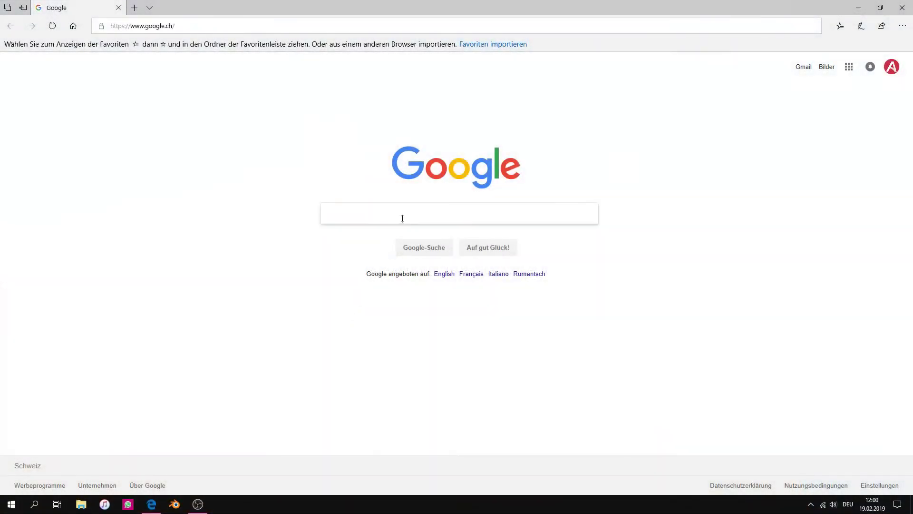
Step: Search Google for armory3d and open the Armory3D website
{"action": "left_click", "coordinate": [402, 217]}
{"action": "type", "text": "Arm"}
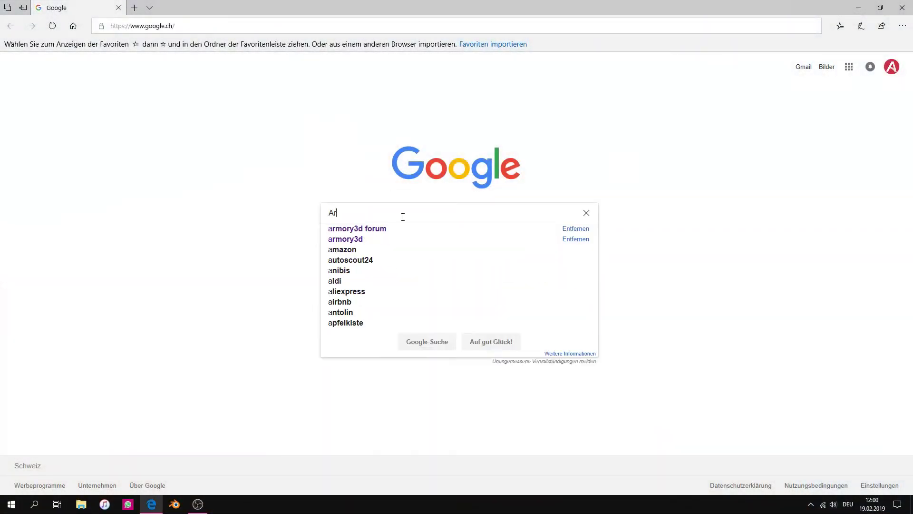
{"action": "left_click", "coordinate": [412, 239]}
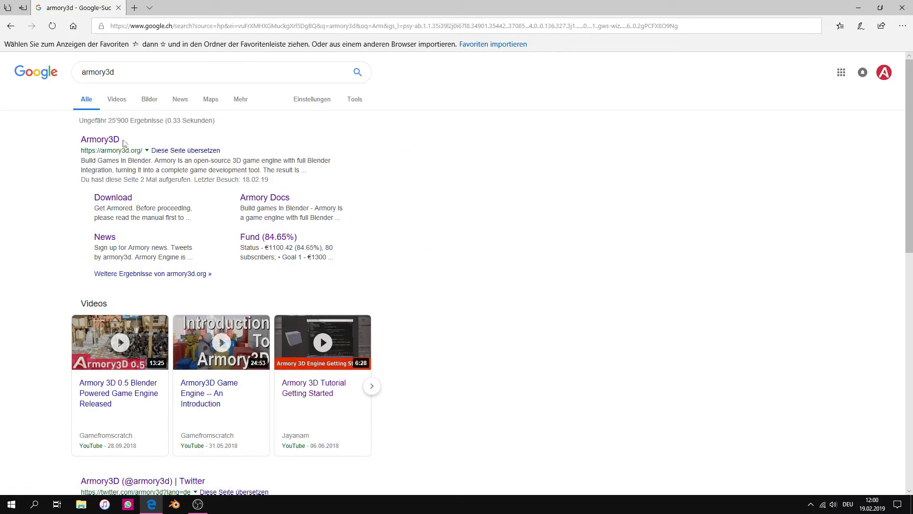
{"action": "left_click", "coordinate": [116, 141]}
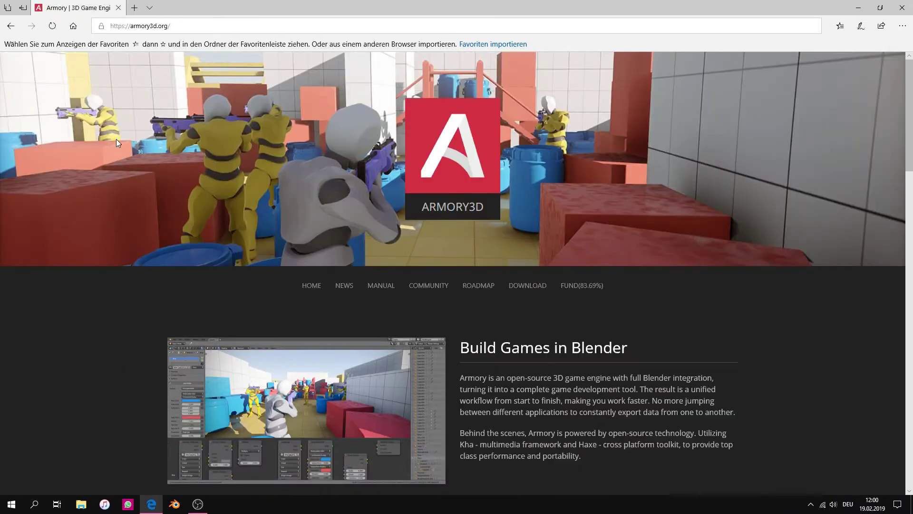
Step: Go to the Armory download page and open its itch.io Download Now offer
{"action": "scroll", "coordinate": [530, 180], "scroll_direction": "down", "scroll_amount": 2}
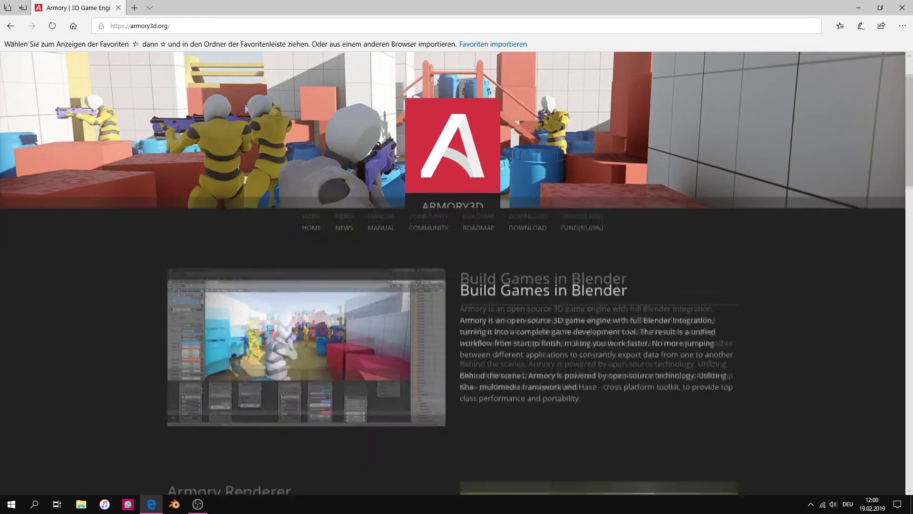
{"action": "left_click", "coordinate": [528, 176]}
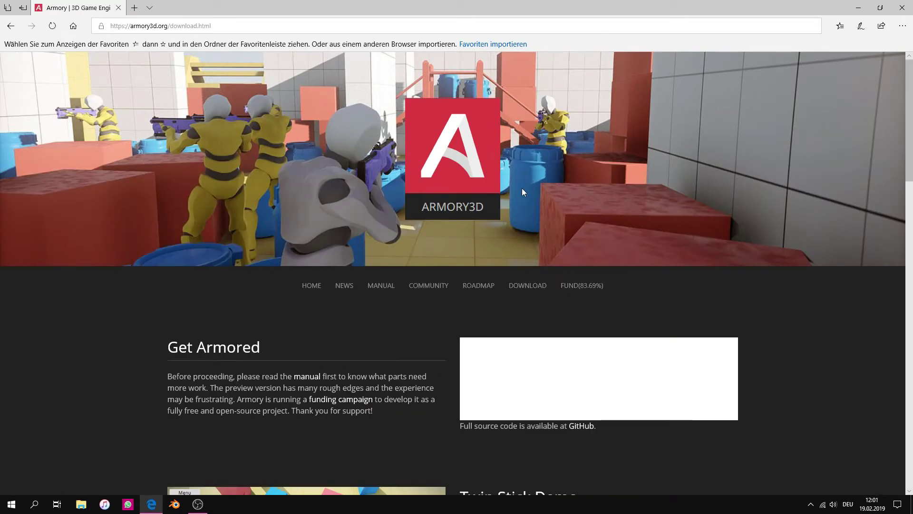
{"action": "scroll", "coordinate": [431, 324], "scroll_direction": "down", "scroll_amount": 2}
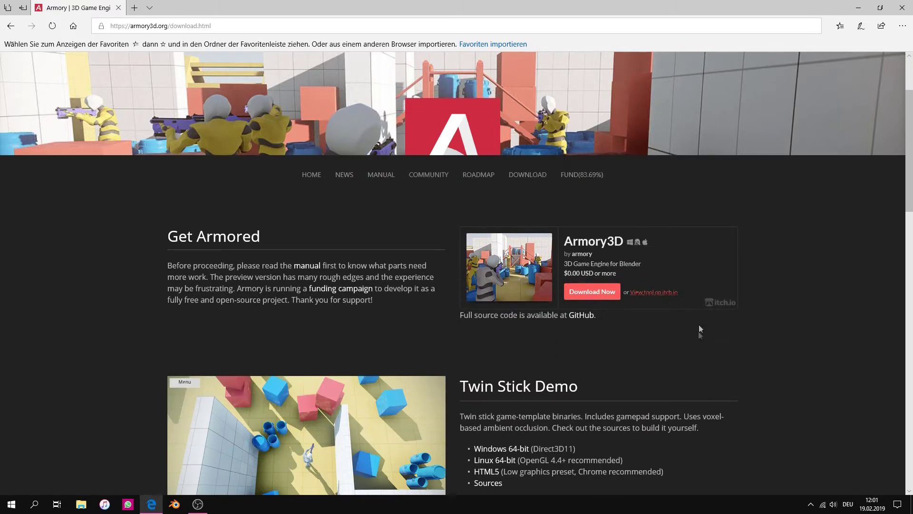
{"action": "left_click", "coordinate": [596, 292]}
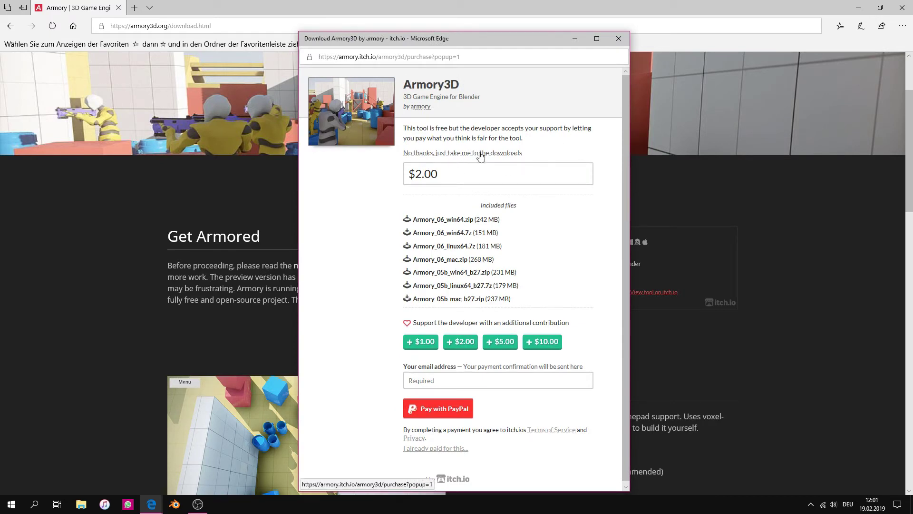
Step: Skip the itch.io payment and download Armory_06_win64.zip
{"action": "left_click", "coordinate": [481, 153]}
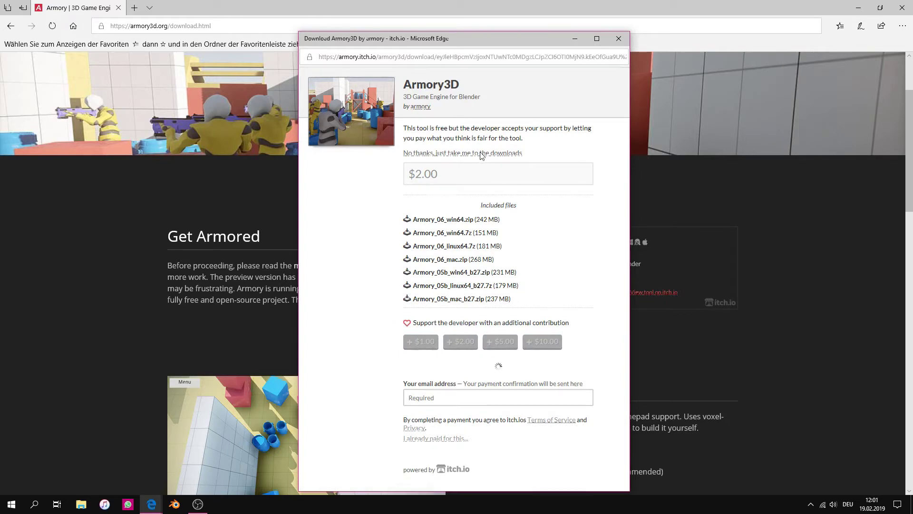
{"action": "left_click", "coordinate": [592, 44]}
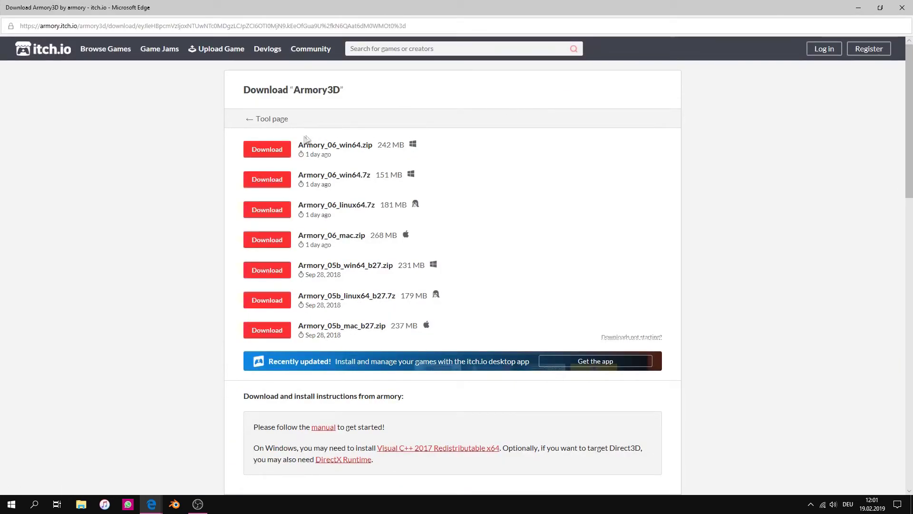
{"action": "left_click", "coordinate": [280, 149]}
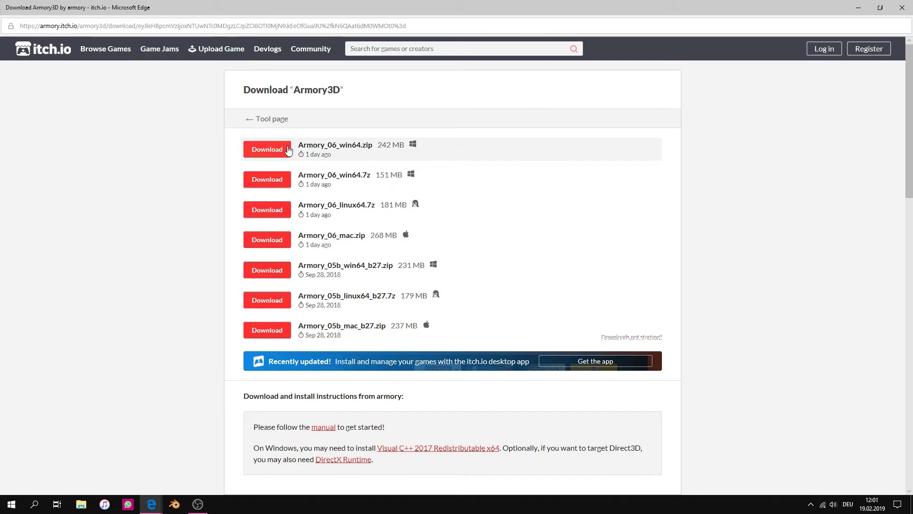
{"action": "left_click", "coordinate": [288, 150]}
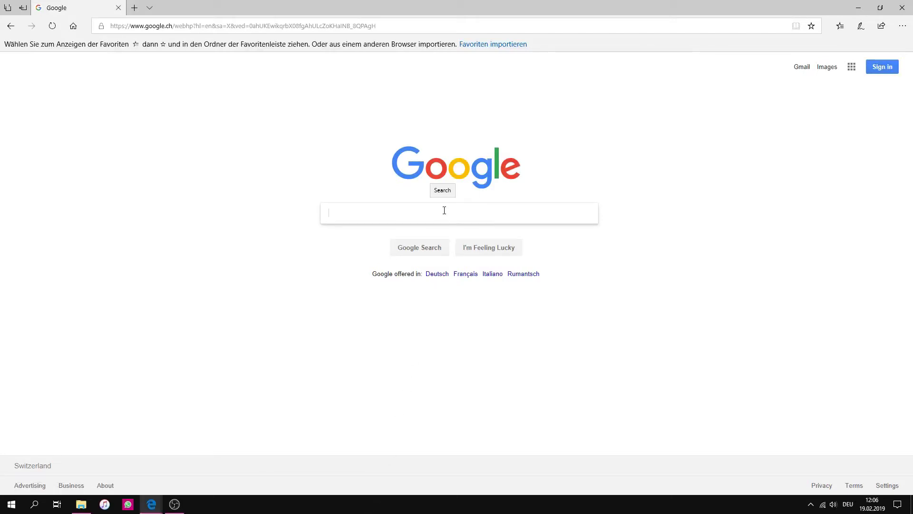
Step: Search for Winrar and download the English 64-bit installer from rarlab.com
{"action": "type", "text": "Winrar"}
{"action": "key", "text": "Return"}
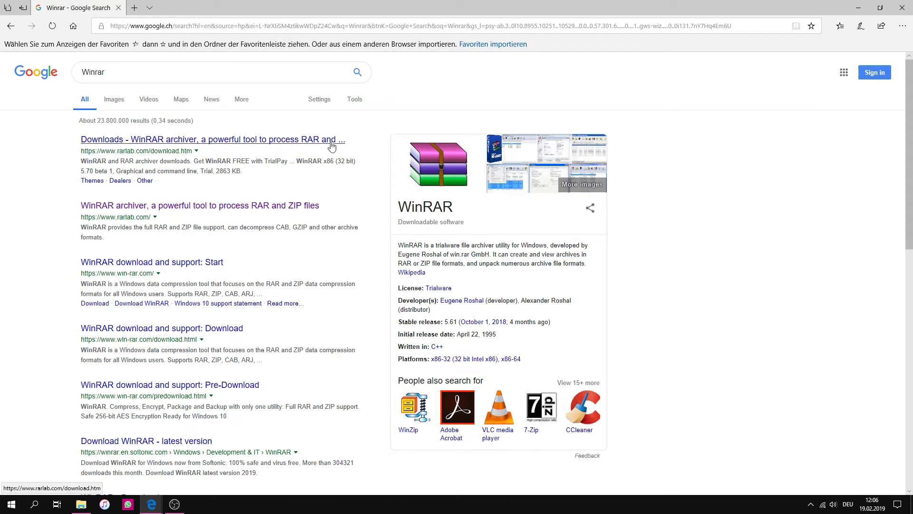
{"action": "left_click", "coordinate": [332, 141]}
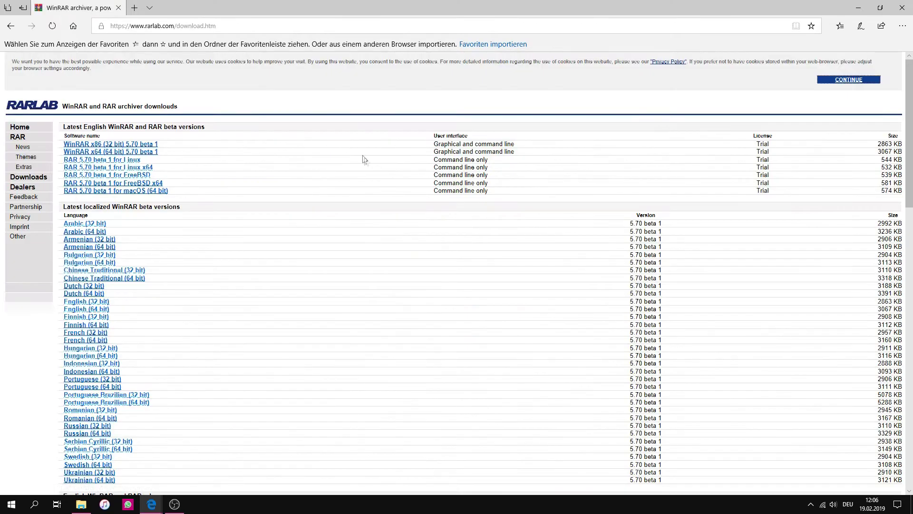
{"action": "scroll", "coordinate": [358, 172], "scroll_direction": "down", "scroll_amount": 3}
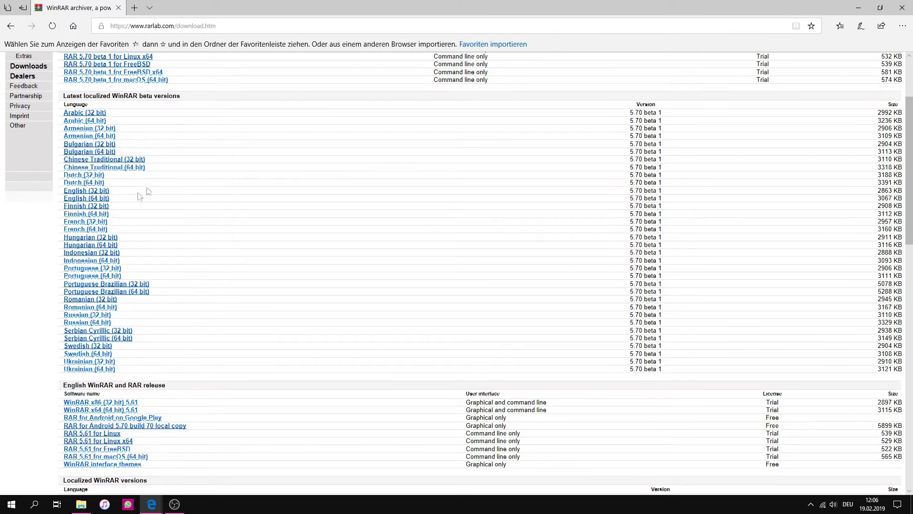
{"action": "left_click", "coordinate": [80, 200]}
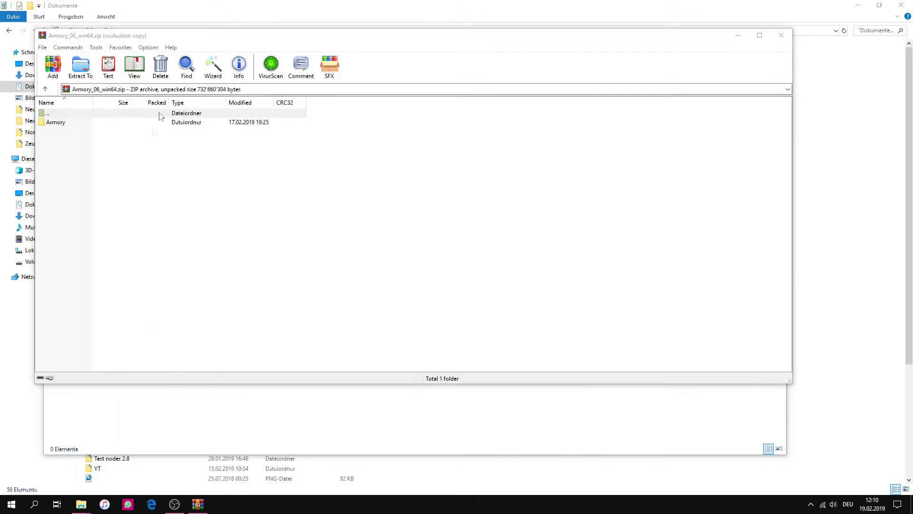
Step: Maximize WinRAR and inspect the Armory folder inside Armory_06_win64.zip
{"action": "left_click", "coordinate": [759, 35]}
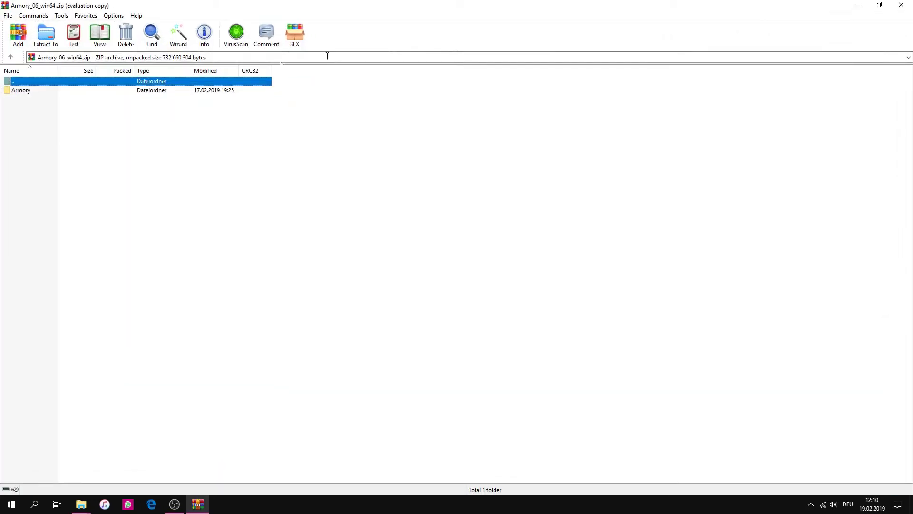
{"action": "double_click", "coordinate": [40, 93]}
{"action": "scroll", "coordinate": [69, 357], "scroll_direction": "down", "scroll_amount": 3}
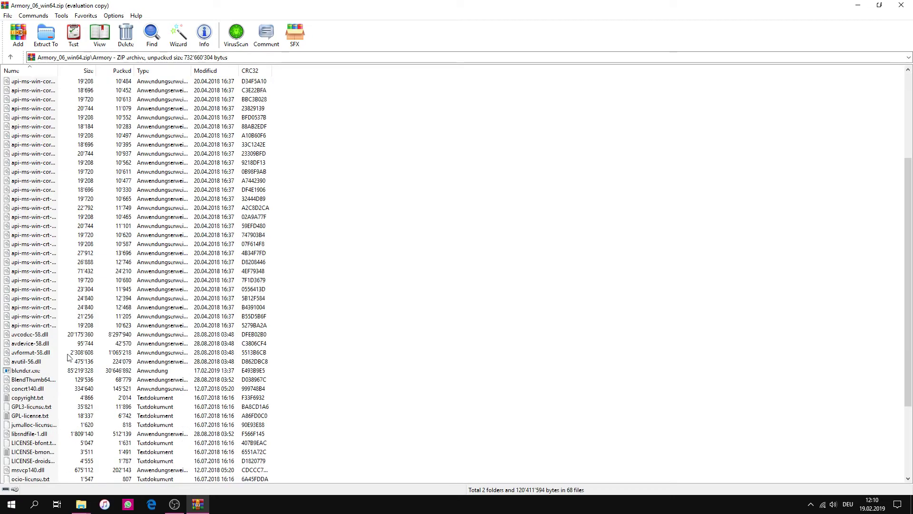
{"action": "scroll", "coordinate": [69, 358], "scroll_direction": "down", "scroll_amount": 3}
{"action": "scroll", "coordinate": [69, 358], "scroll_direction": "up", "scroll_amount": 8}
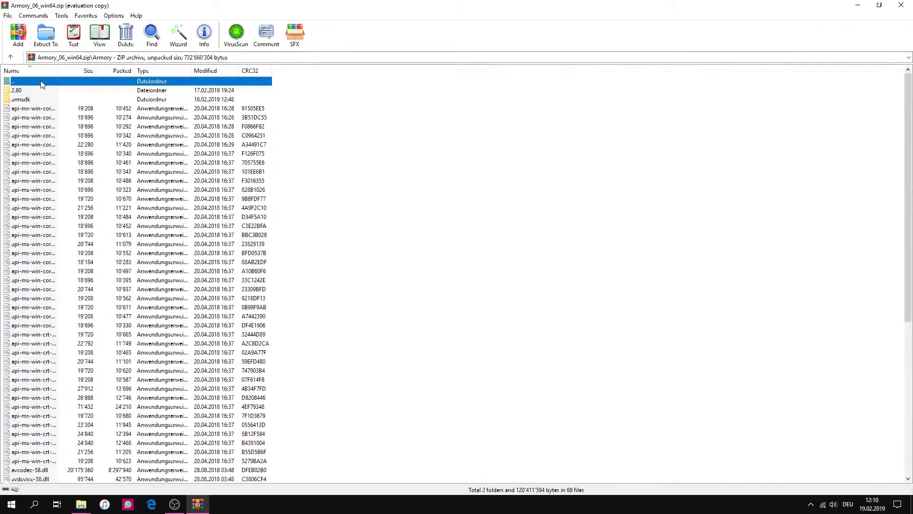
{"action": "double_click", "coordinate": [40, 82]}
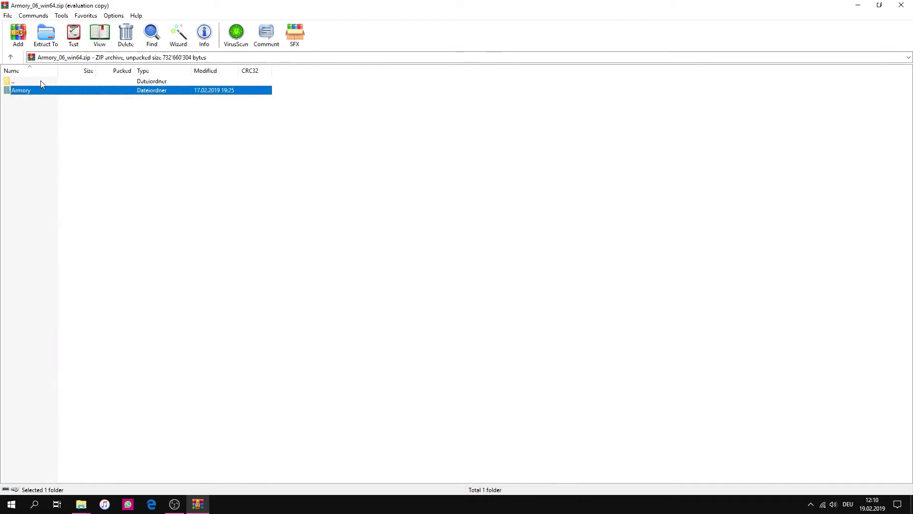
Step: Drag the Armory folder into the ArmoryVersions Explorer window to extract it
{"action": "left_click", "coordinate": [879, 5]}
{"action": "left_click_drag", "start_coordinate": [547, 41], "coordinate": [721, 30]}
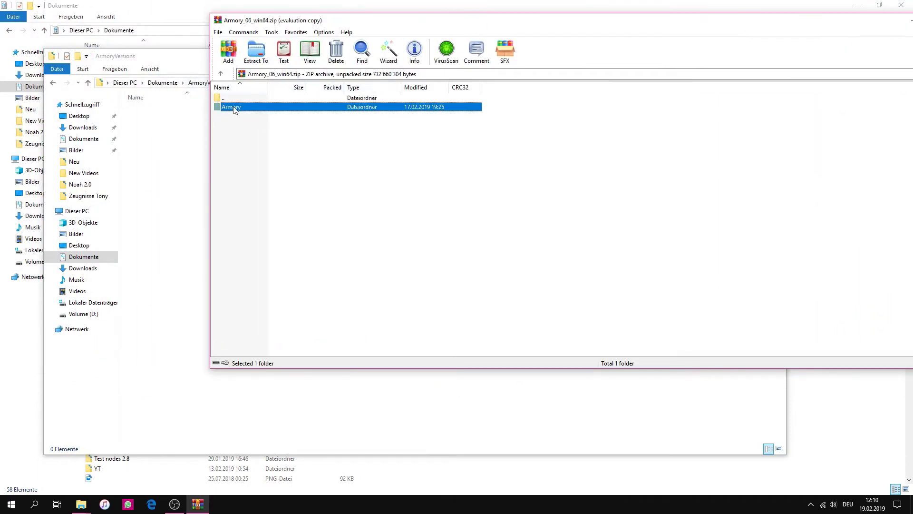
{"action": "left_click_drag", "start_coordinate": [234, 109], "coordinate": [169, 122]}
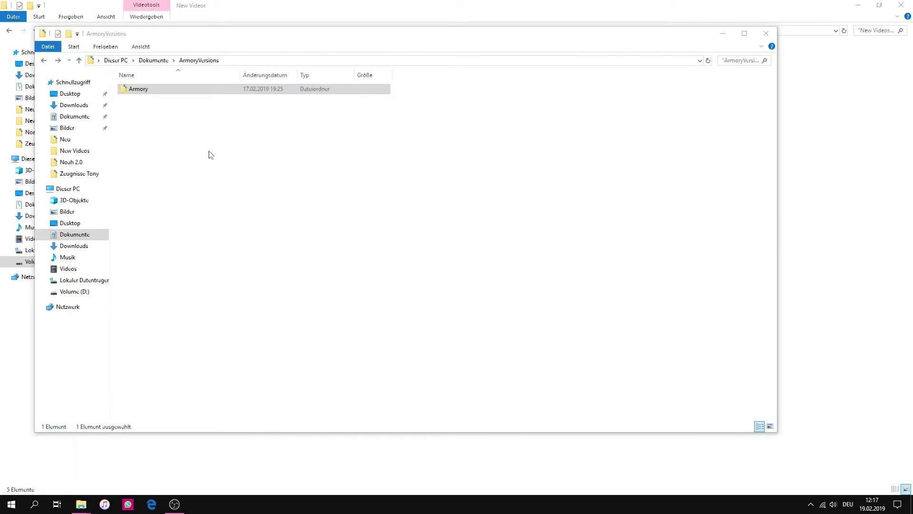
Step: Open the extracted Armory folder and pin blender.exe to the taskbar
{"action": "double_click", "coordinate": [191, 93]}
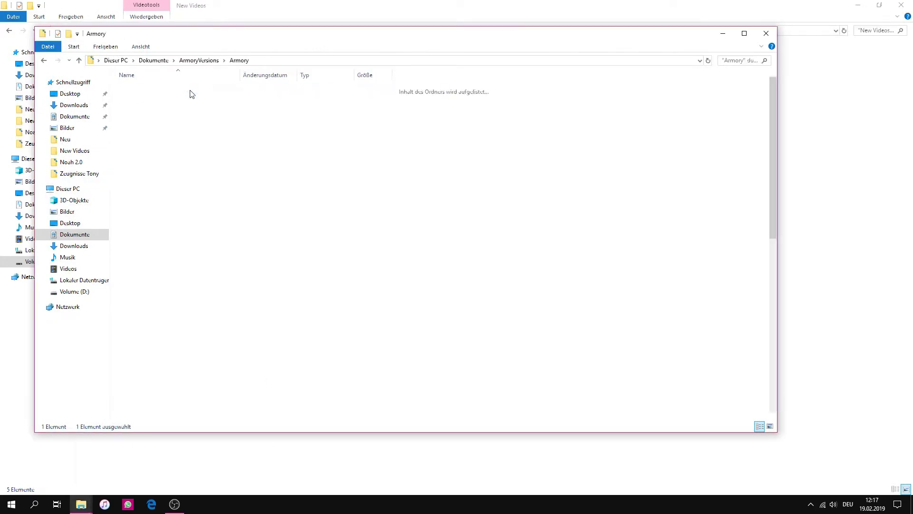
{"action": "scroll", "coordinate": [190, 93], "scroll_direction": "down", "scroll_amount": 12}
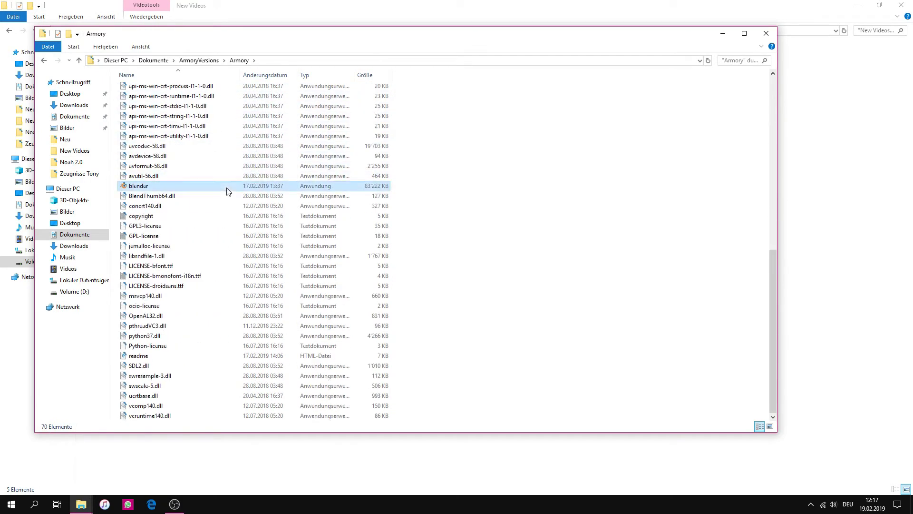
{"action": "left_click", "coordinate": [224, 189]}
{"action": "left_click_drag", "start_coordinate": [173, 187], "coordinate": [221, 503]}
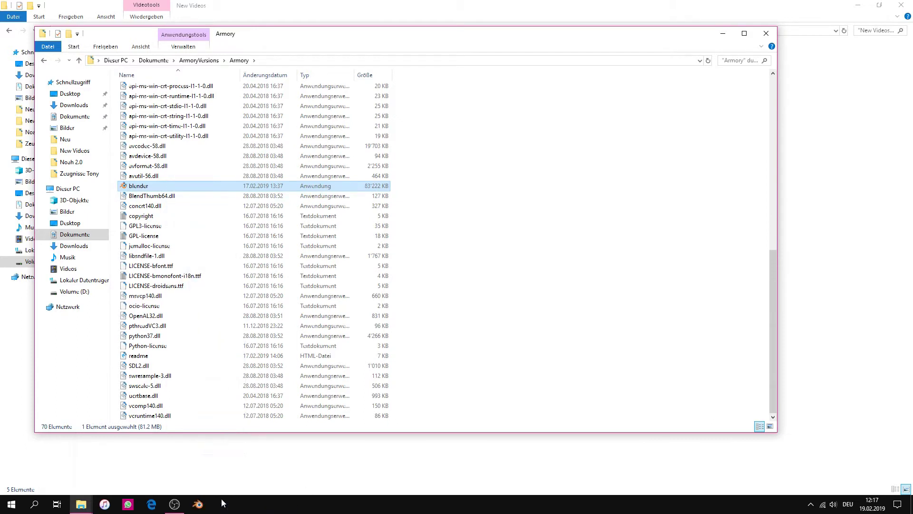
Step: Create a desktop shortcut for blender.exe via Senden an, then launch Blender from the taskbar
{"action": "right_click", "coordinate": [222, 184]}
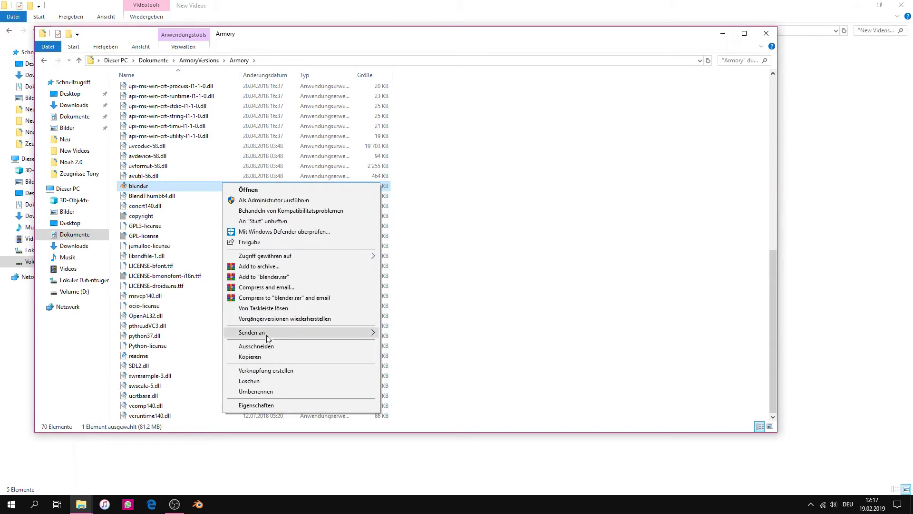
{"action": "mouse_move", "coordinate": [373, 332]}
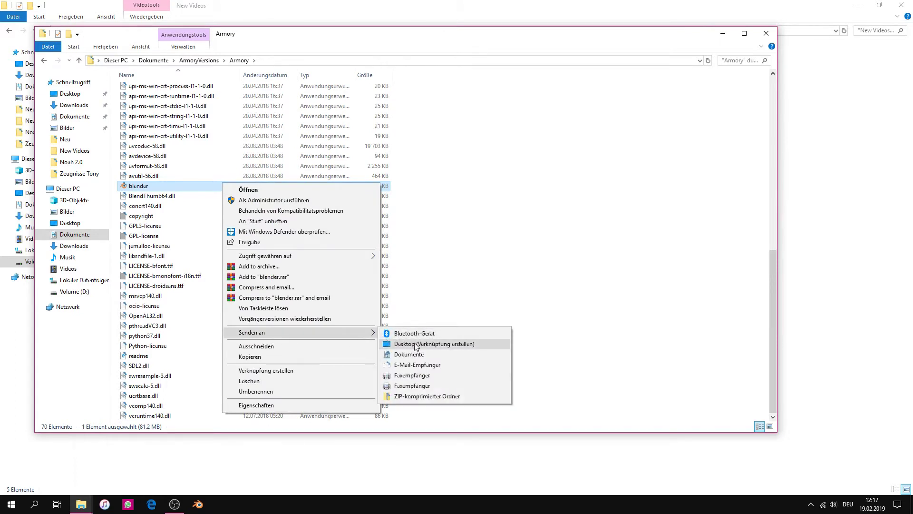
{"action": "left_click", "coordinate": [415, 344]}
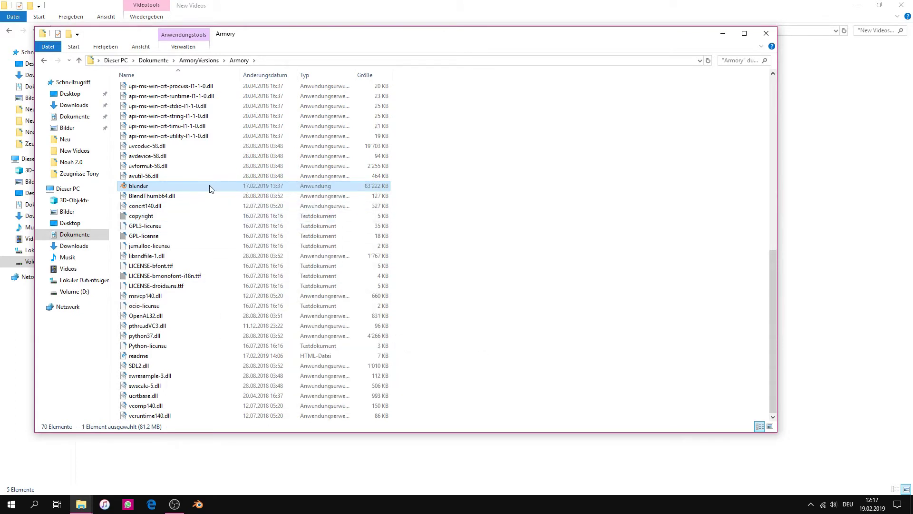
{"action": "left_click", "coordinate": [206, 510]}
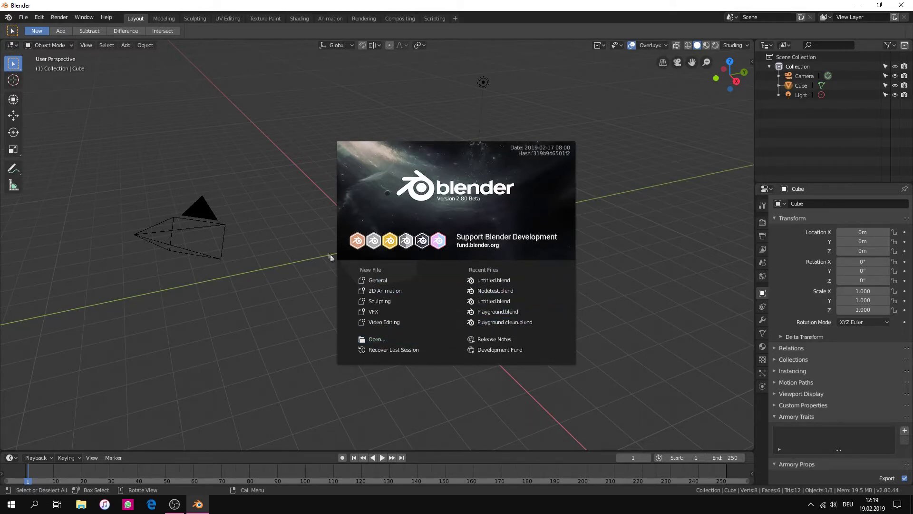
Step: Dismiss the Blender 2.80 splash screen and begin widening the side panel area
{"action": "left_click", "coordinate": [304, 218]}
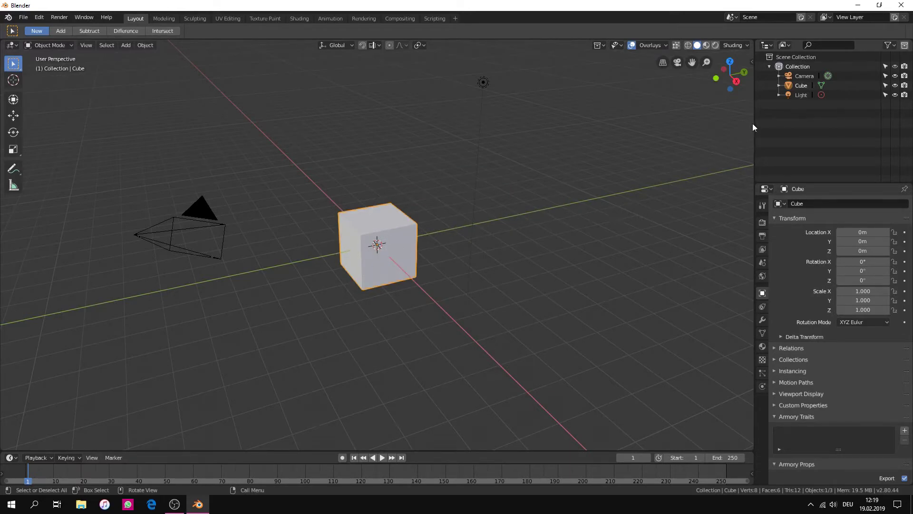
{"action": "left_click_drag", "start_coordinate": [754, 128], "coordinate": [726, 128]}
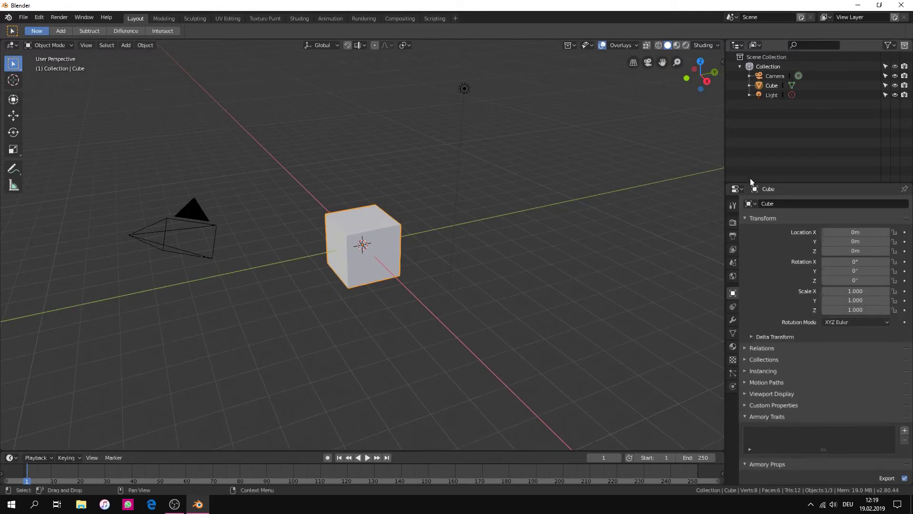
Step: Resize the Outliner/Properties split and side width for two-column transforms, keeping the timeline's height
{"action": "left_click_drag", "start_coordinate": [750, 183], "coordinate": [736, 198]}
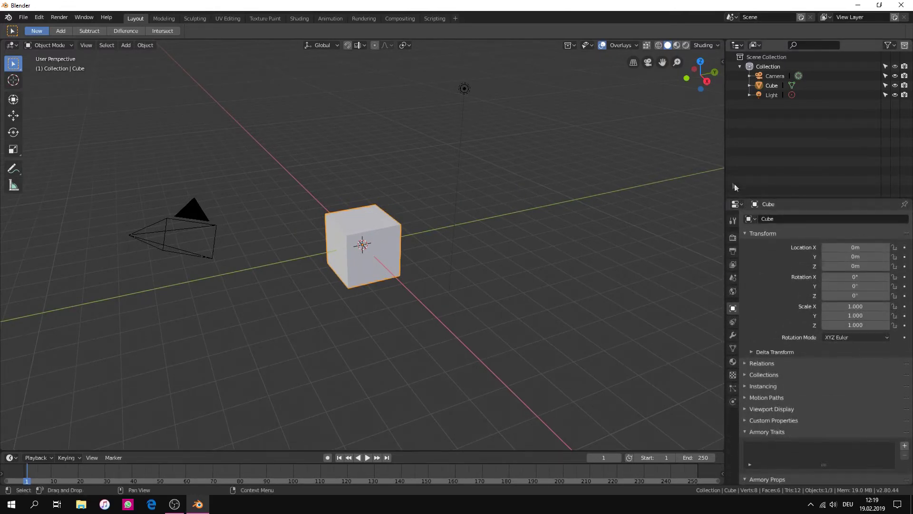
{"action": "left_click_drag", "start_coordinate": [725, 165], "coordinate": [716, 162]}
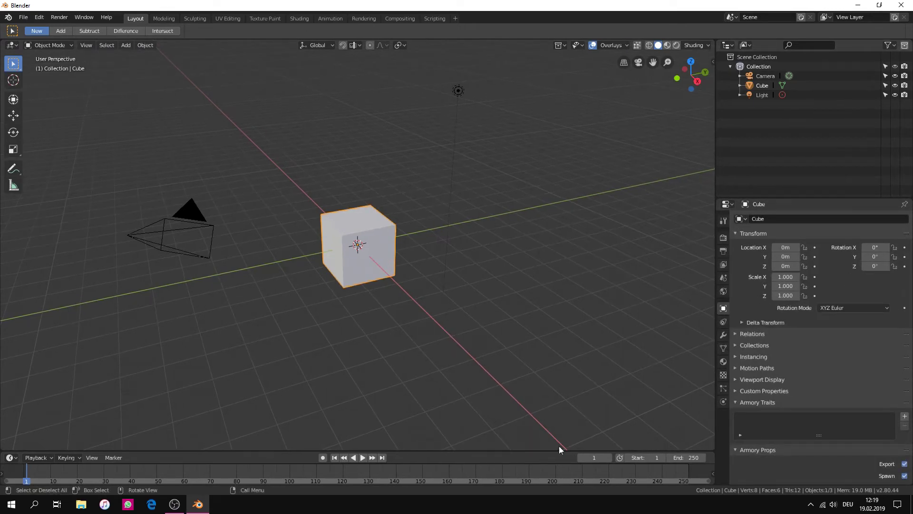
{"action": "left_click_drag", "start_coordinate": [559, 450], "coordinate": [571, 396]}
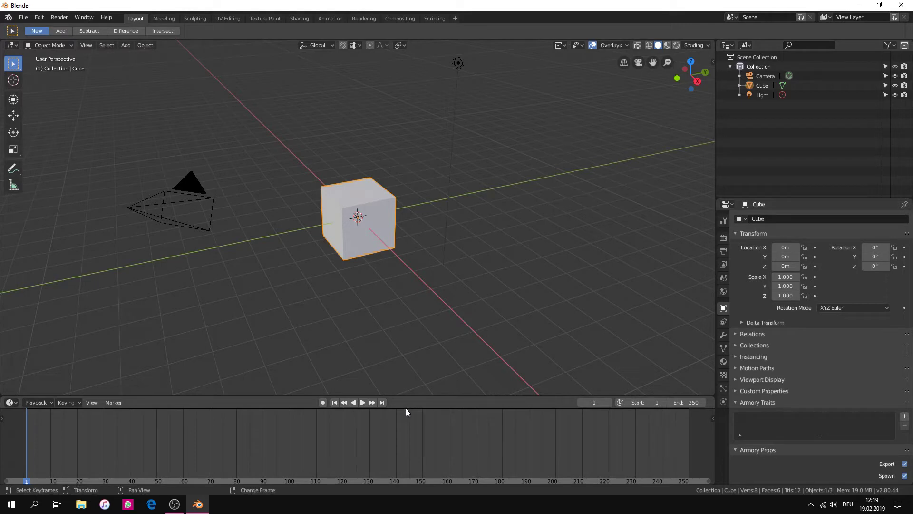
{"action": "left_click_drag", "start_coordinate": [406, 395], "coordinate": [409, 449]}
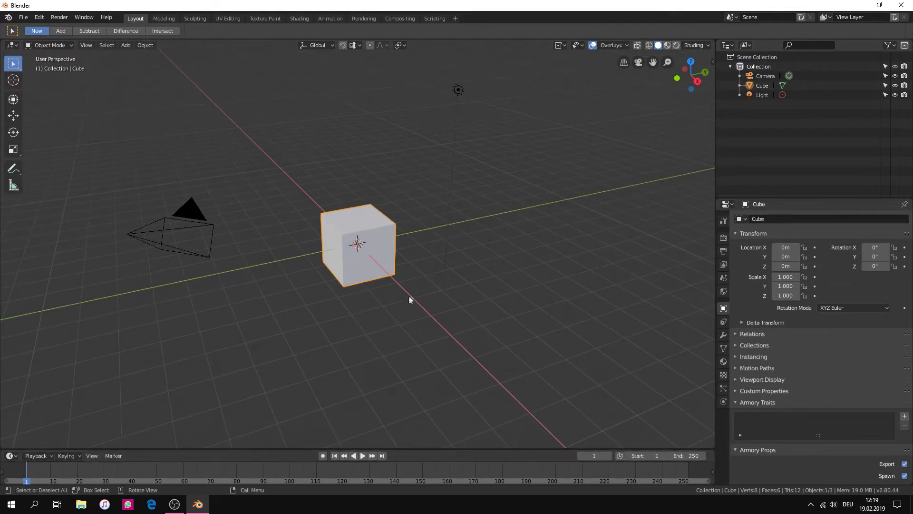
{"action": "scroll", "coordinate": [427, 263], "scroll_direction": "down", "scroll_amount": 10}
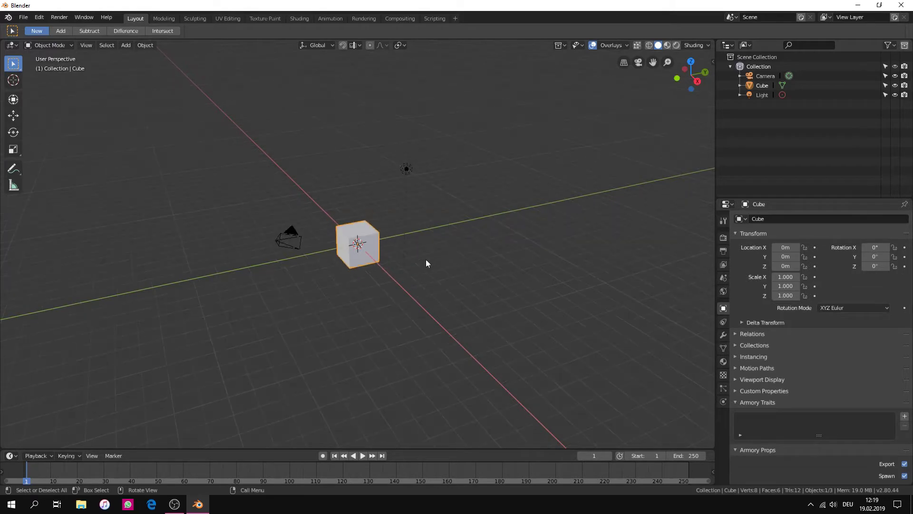
{"action": "scroll", "coordinate": [426, 263], "scroll_direction": "down", "scroll_amount": 4}
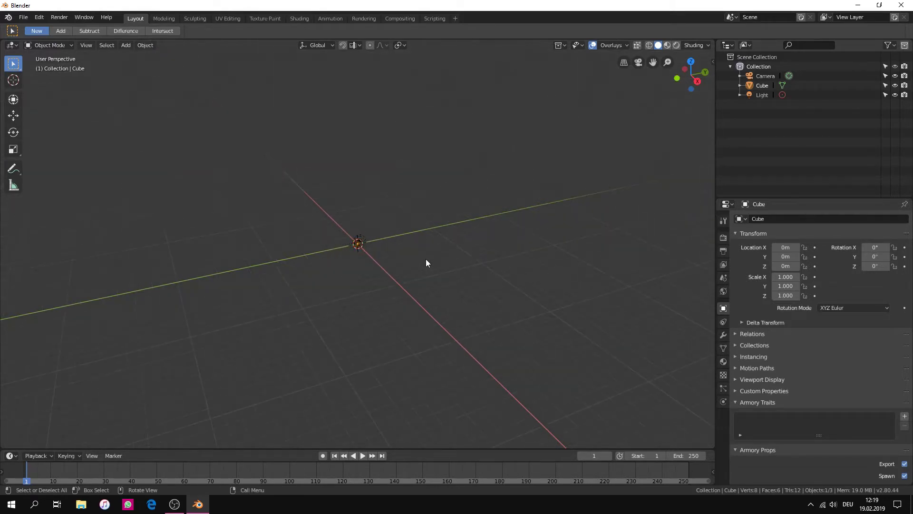
{"action": "scroll", "coordinate": [426, 260], "scroll_direction": "up", "scroll_amount": 10}
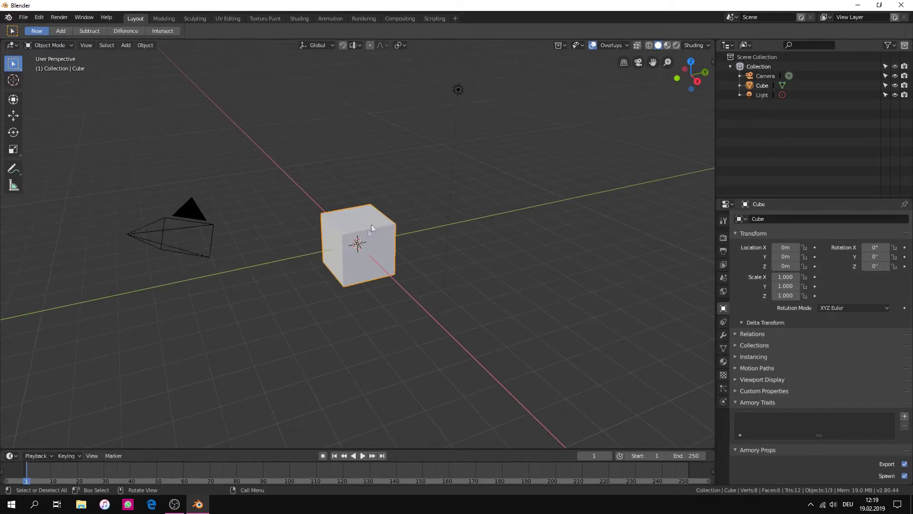
{"action": "right_click", "coordinate": [462, 93]}
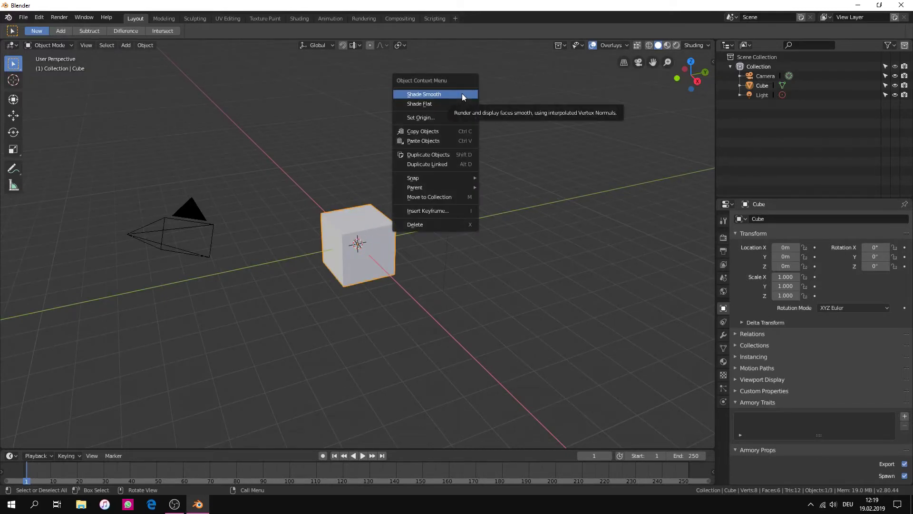
{"action": "left_click", "coordinate": [459, 90]}
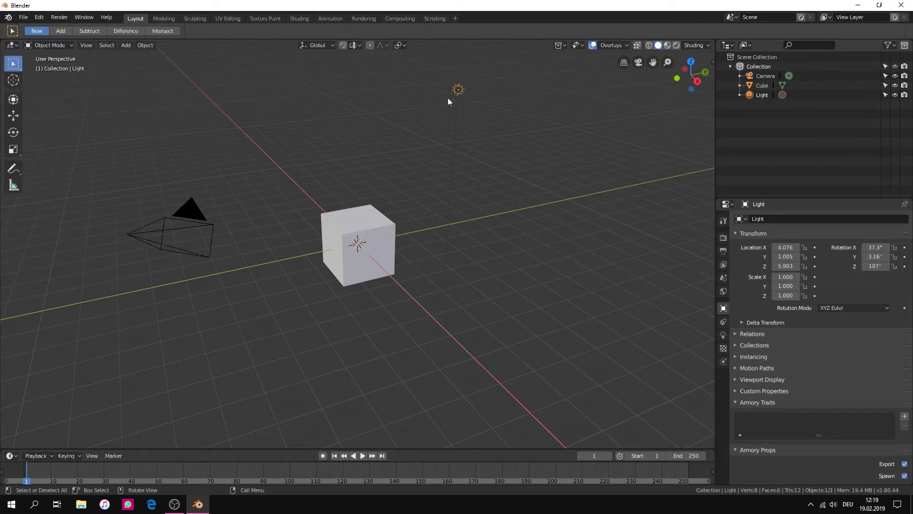
{"action": "left_click", "coordinate": [196, 210]}
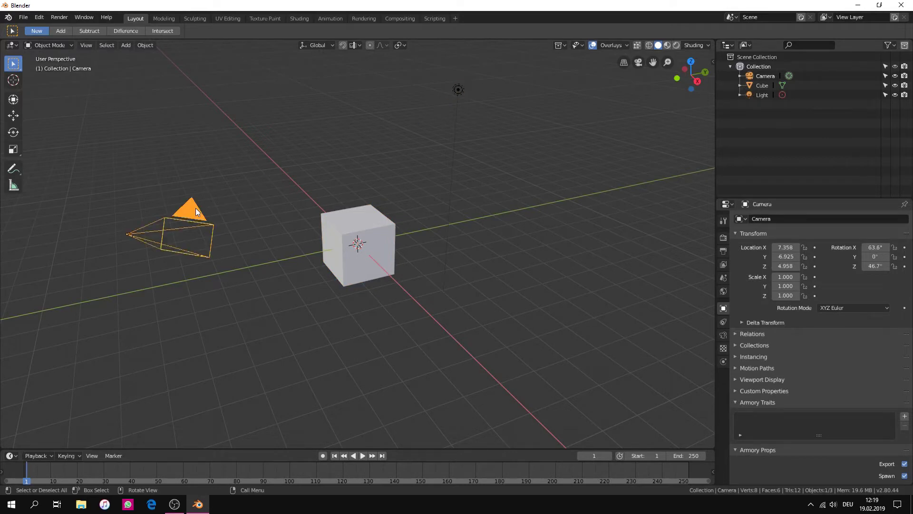
{"action": "left_click", "coordinate": [337, 224]}
{"action": "left_click", "coordinate": [464, 92]}
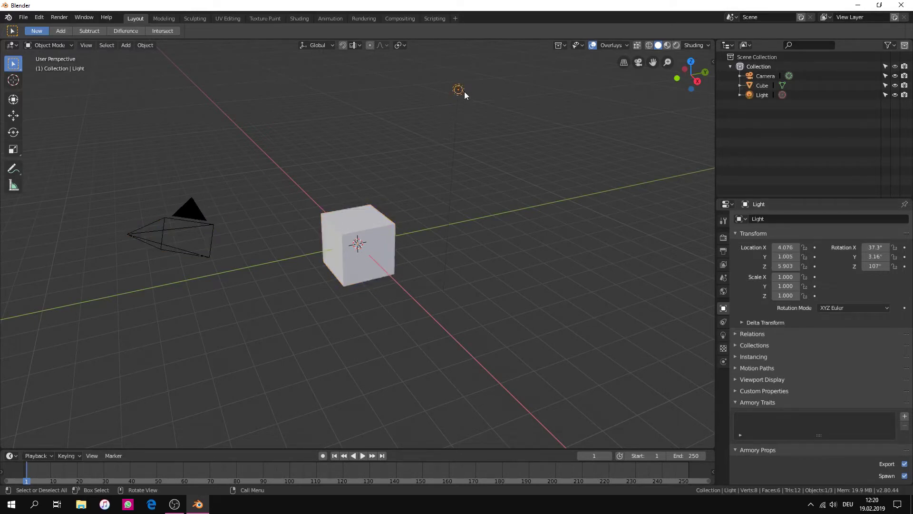
{"action": "left_click", "coordinate": [339, 225]}
{"action": "left_click", "coordinate": [189, 231]}
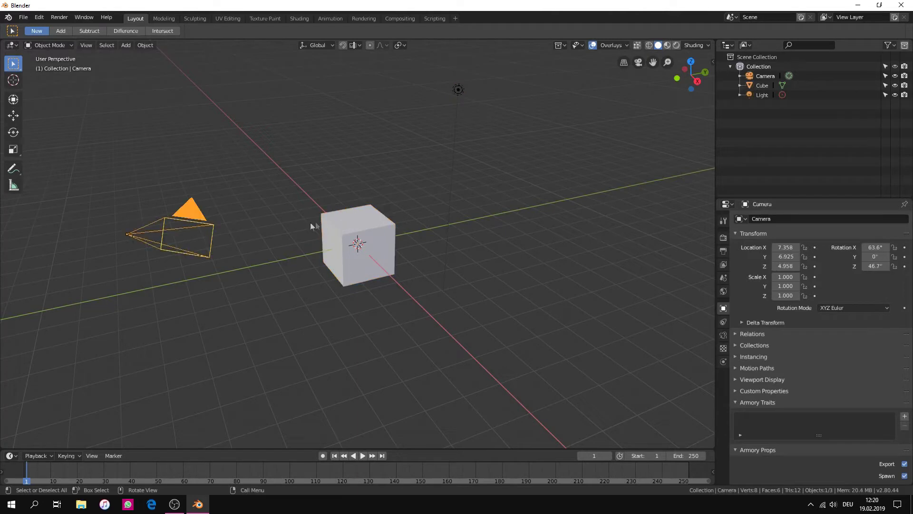
{"action": "left_click", "coordinate": [320, 221]}
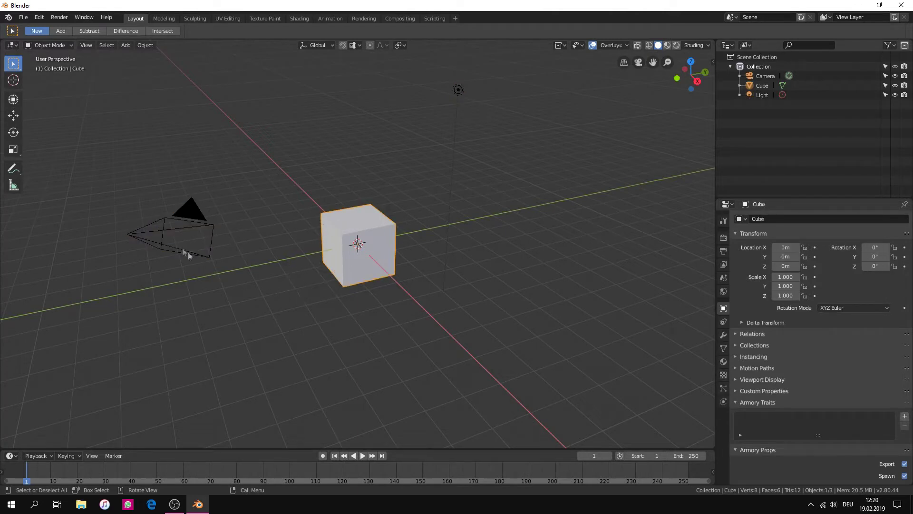
{"action": "scroll", "coordinate": [378, 242], "scroll_direction": "down", "scroll_amount": 4}
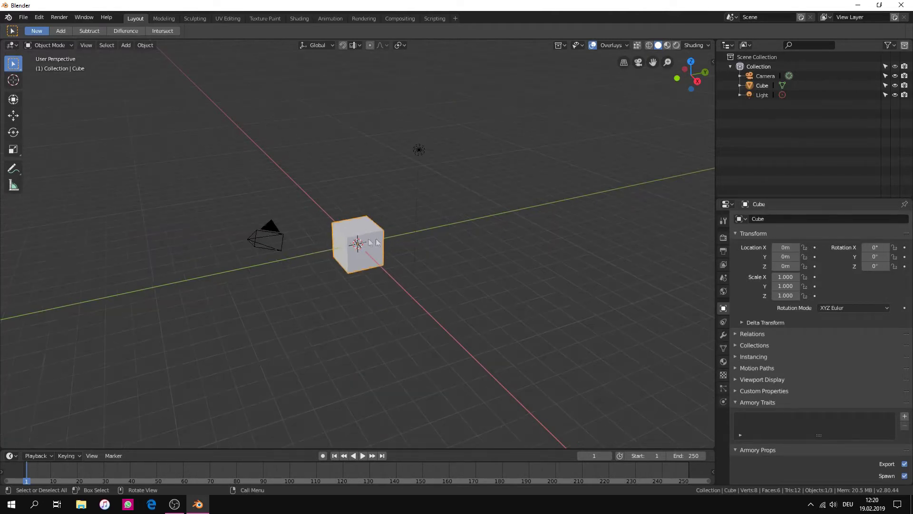
{"action": "scroll", "coordinate": [379, 243], "scroll_direction": "up", "scroll_amount": 3}
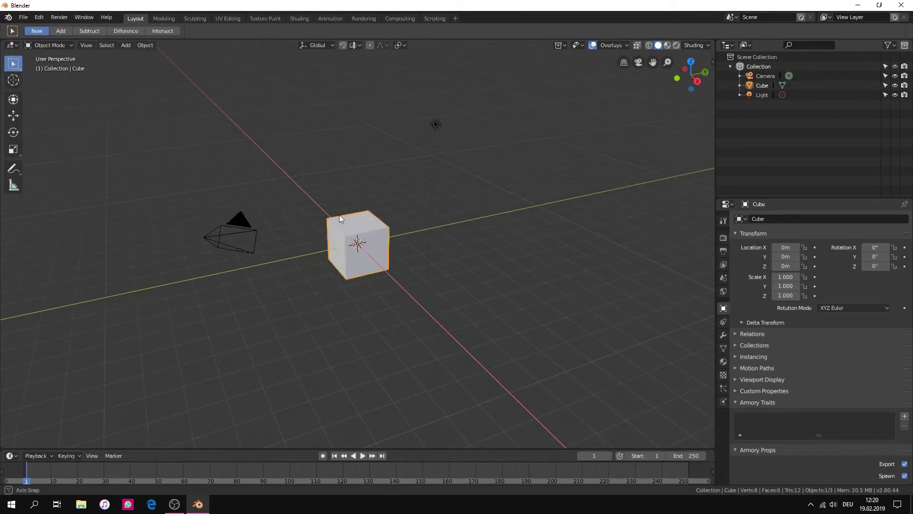
{"action": "mouse_move", "coordinate": [340, 215]}
{"action": "middle_mouse_down"}
{"action": "mouse_move", "coordinate": [420, 246]}
{"action": "mouse_move", "coordinate": [500, 238]}
{"action": "mouse_move", "coordinate": [528, 186]}
{"action": "mouse_move", "coordinate": [436, 133]}
{"action": "mouse_move", "coordinate": [318, 155]}
{"action": "mouse_move", "coordinate": [262, 243]}
{"action": "mouse_move", "coordinate": [284, 278]}
{"action": "mouse_move", "coordinate": [424, 200]}
{"action": "mouse_move", "coordinate": [403, 218]}
{"action": "mouse_move", "coordinate": [332, 213]}
{"action": "mouse_move", "coordinate": [340, 212]}
{"action": "middle_mouse_up"}
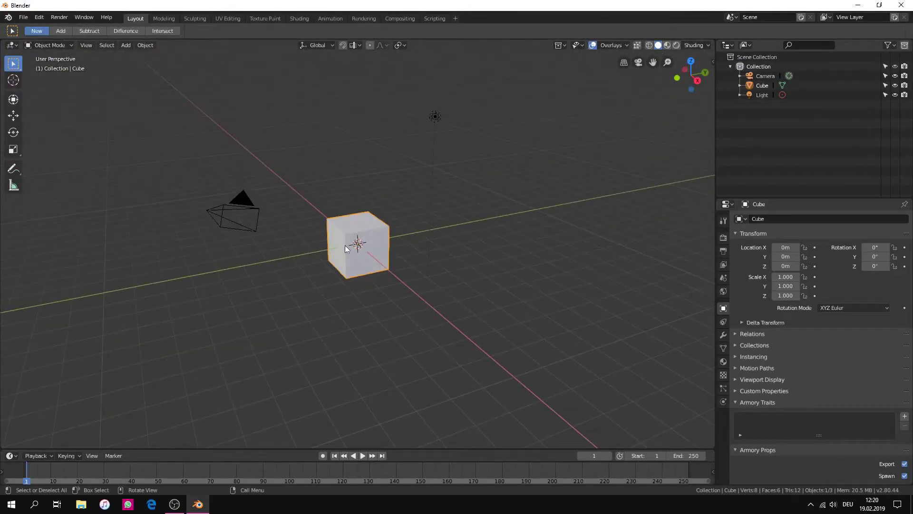
{"action": "left_click", "coordinate": [244, 197]}
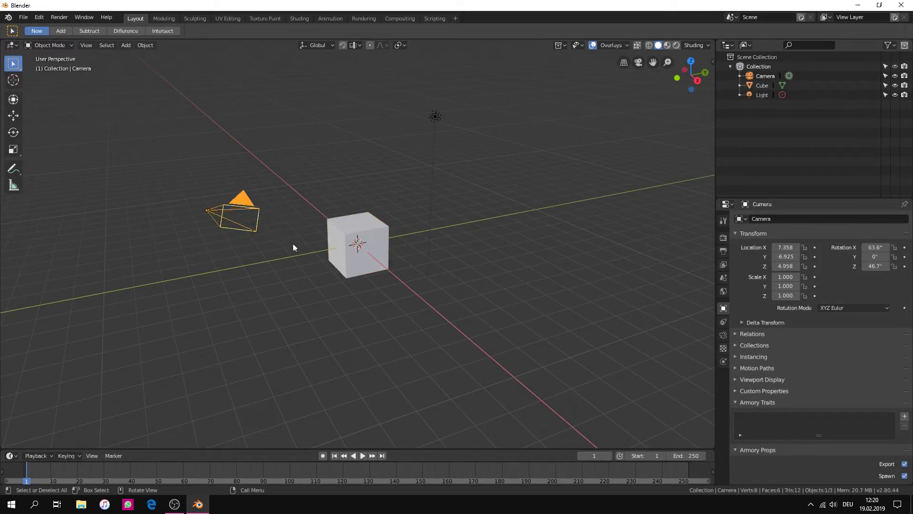
{"action": "left_click", "coordinate": [369, 233], "text": "shift"}
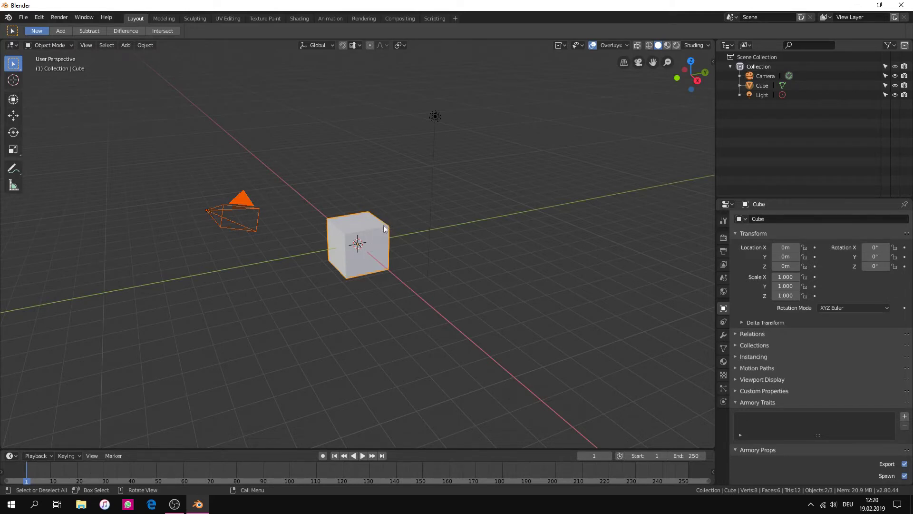
{"action": "left_click", "coordinate": [433, 119]}
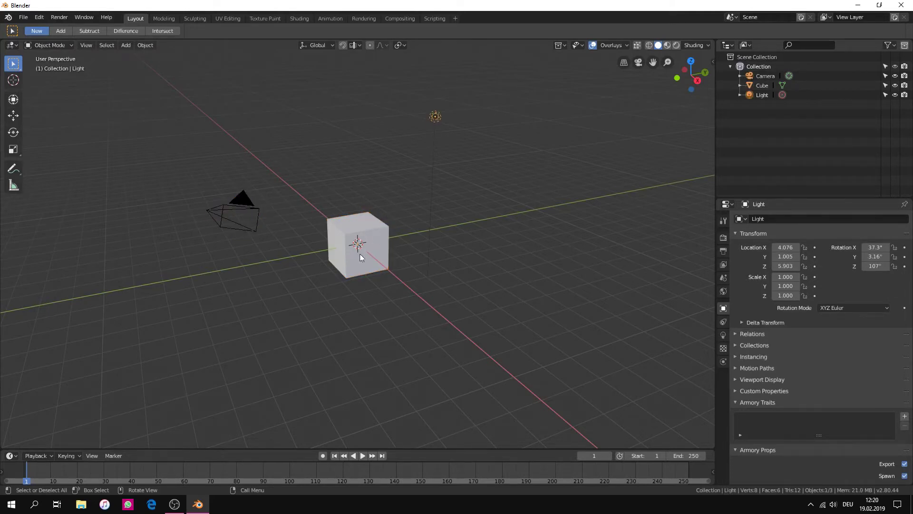
{"action": "left_click", "coordinate": [340, 235], "text": "shift"}
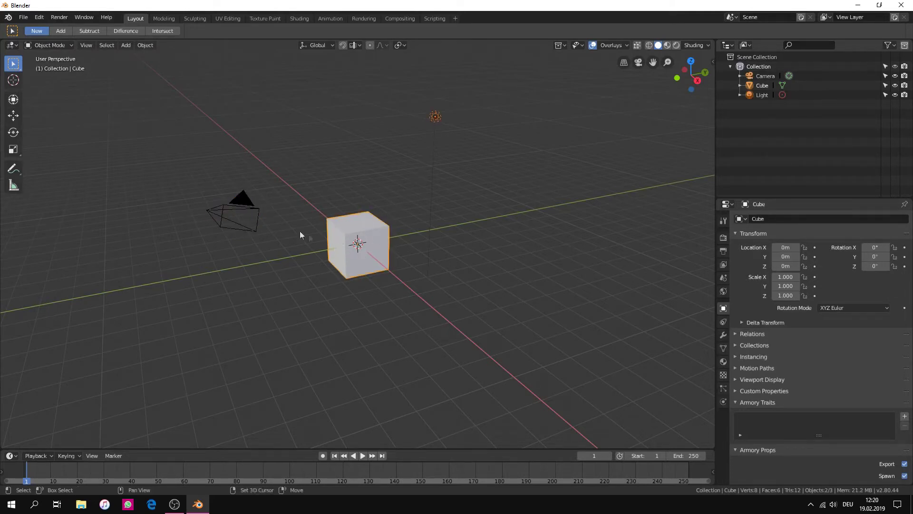
{"action": "left_click", "coordinate": [243, 197], "text": "shift"}
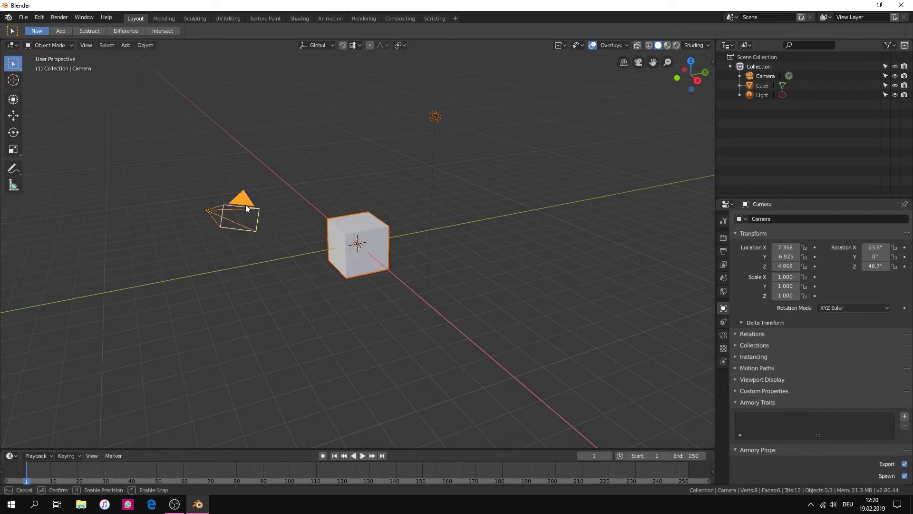
{"action": "left_click", "coordinate": [332, 253]}
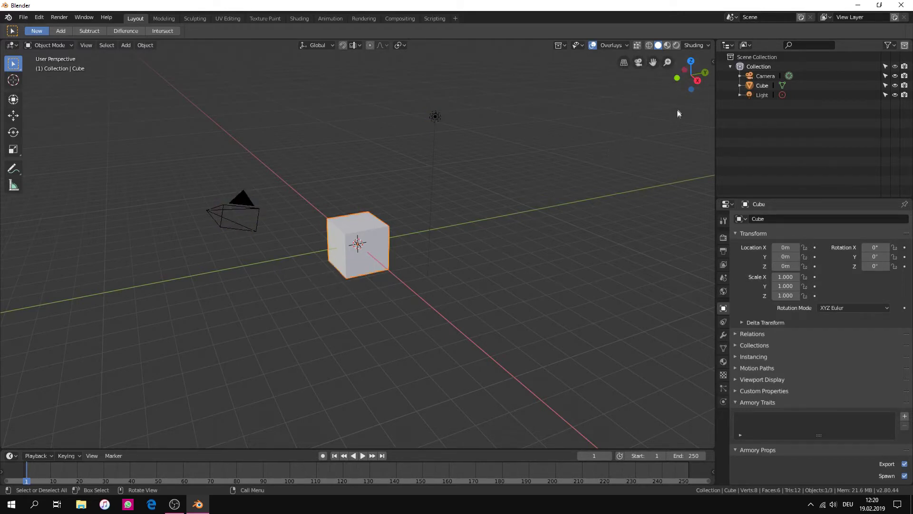
{"action": "left_click", "coordinate": [691, 62]}
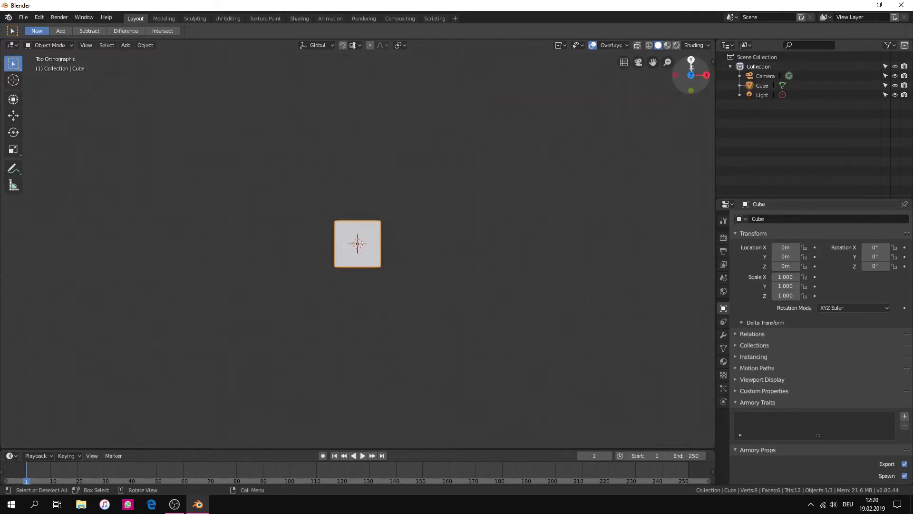
{"action": "left_click", "coordinate": [706, 76]}
{"action": "left_click", "coordinate": [676, 75]}
{"action": "right_click", "coordinate": [447, 190]}
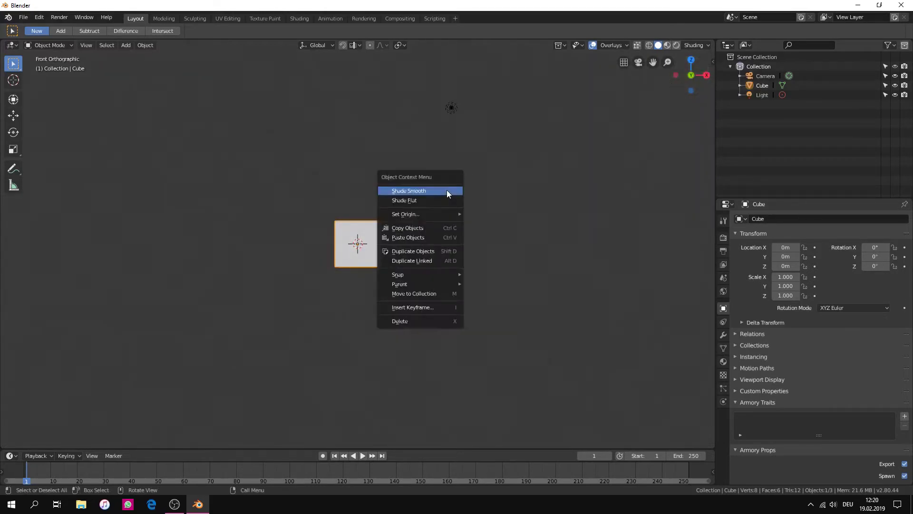
{"action": "left_click", "coordinate": [489, 192]}
{"action": "middle_click_drag", "start_coordinate": [481, 200], "coordinate": [644, 207]}
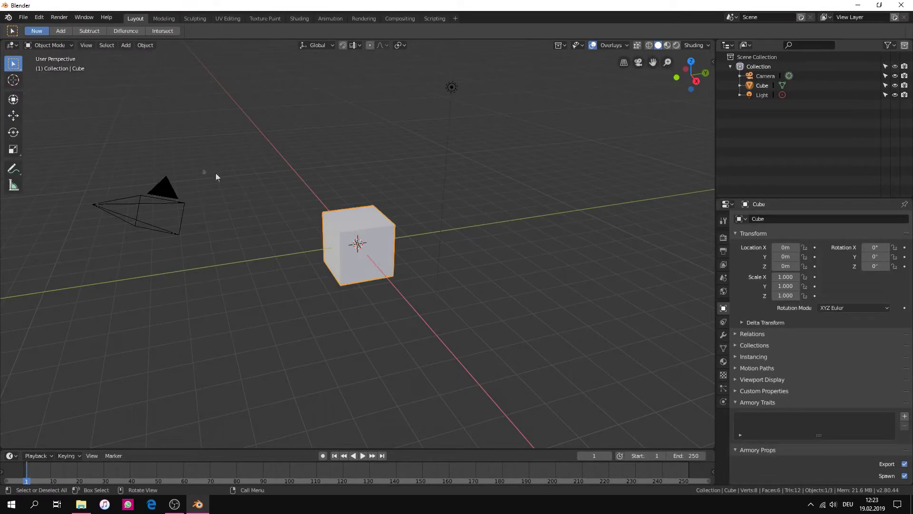
Step: Start Save As and create a New Game folder on the Desktop
{"action": "left_click", "coordinate": [24, 18]}
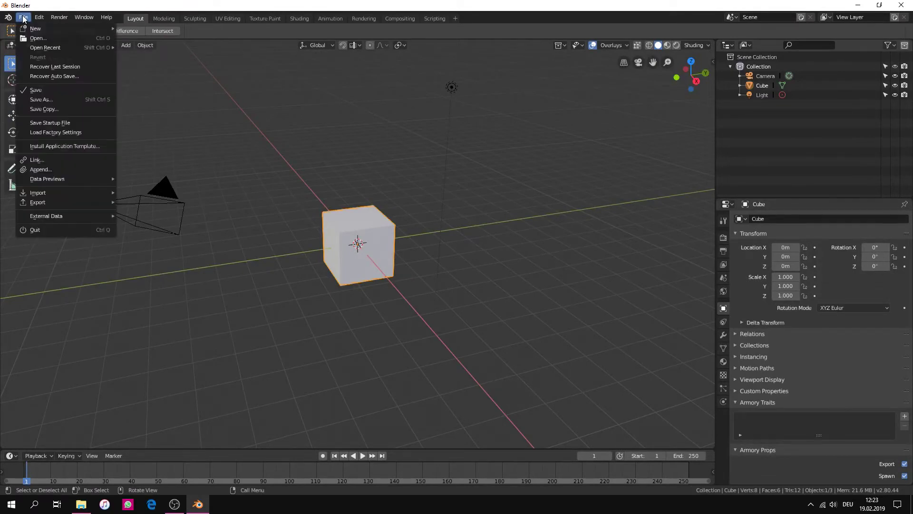
{"action": "left_click", "coordinate": [72, 92]}
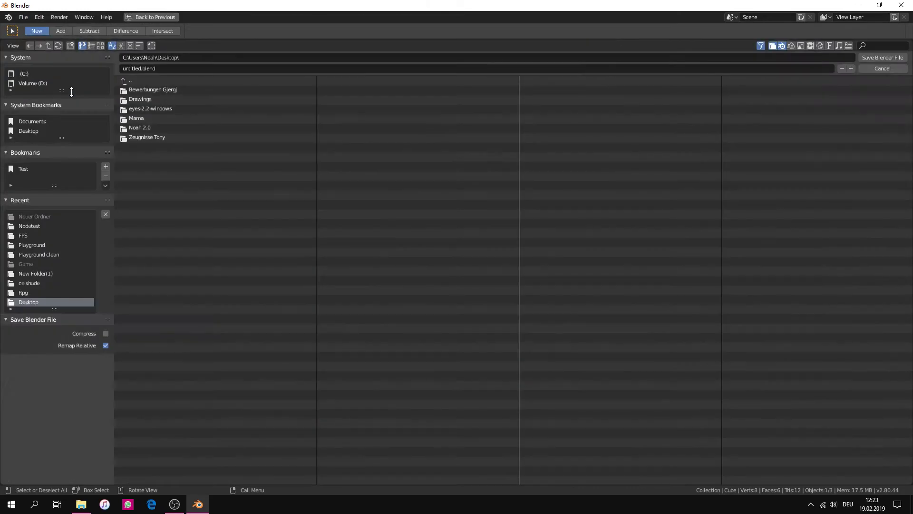
{"action": "left_click", "coordinate": [34, 129]}
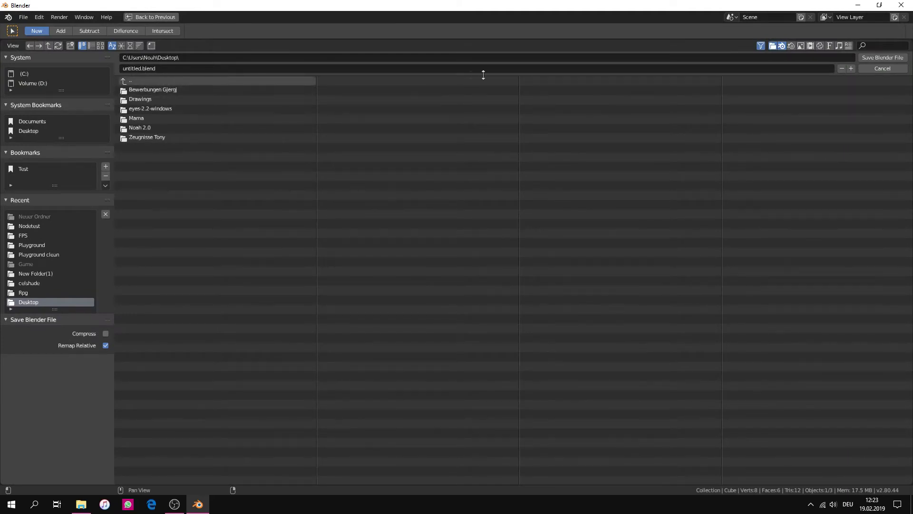
{"action": "left_click", "coordinate": [70, 46]}
{"action": "type", "text": "N"}
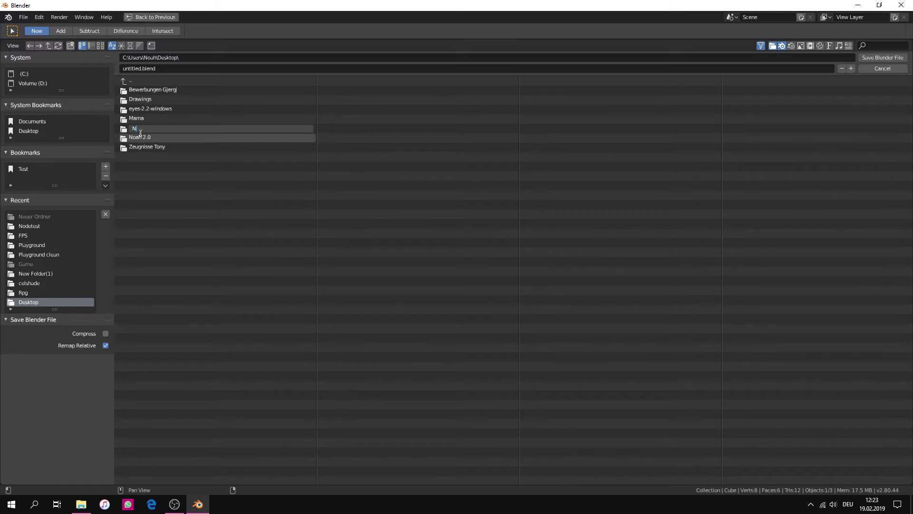
{"action": "type", "text": "ew Game"}
{"action": "key", "text": "Return"}
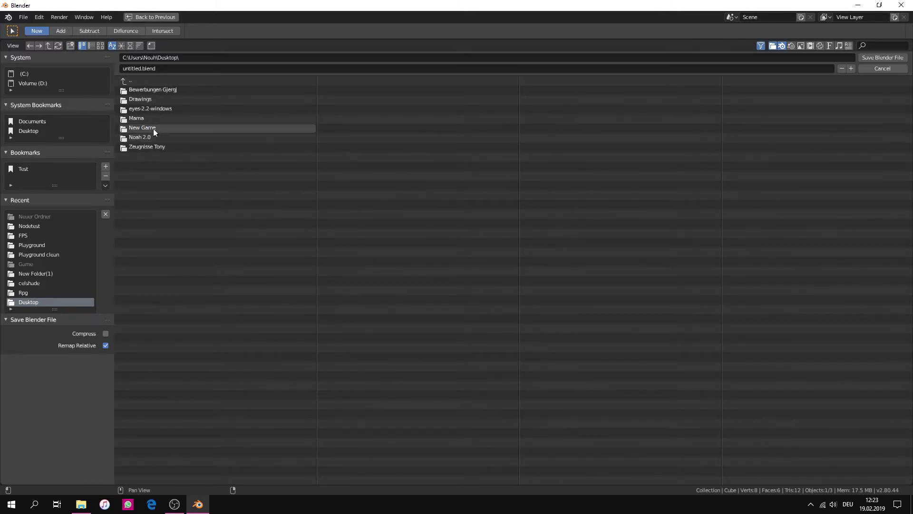
Step: Save the scene as My game.blend inside the New Game folder
{"action": "left_click", "coordinate": [153, 127]}
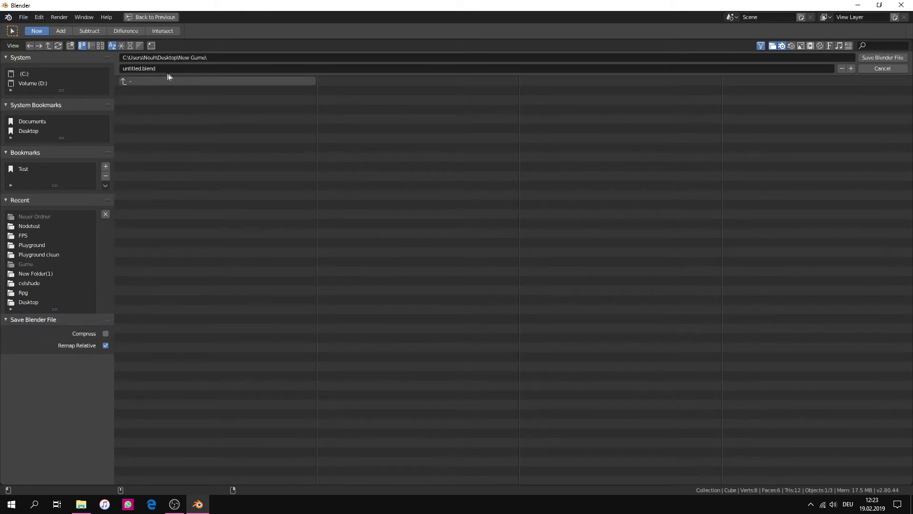
{"action": "left_click", "coordinate": [197, 69]}
{"action": "type", "text": "My"}
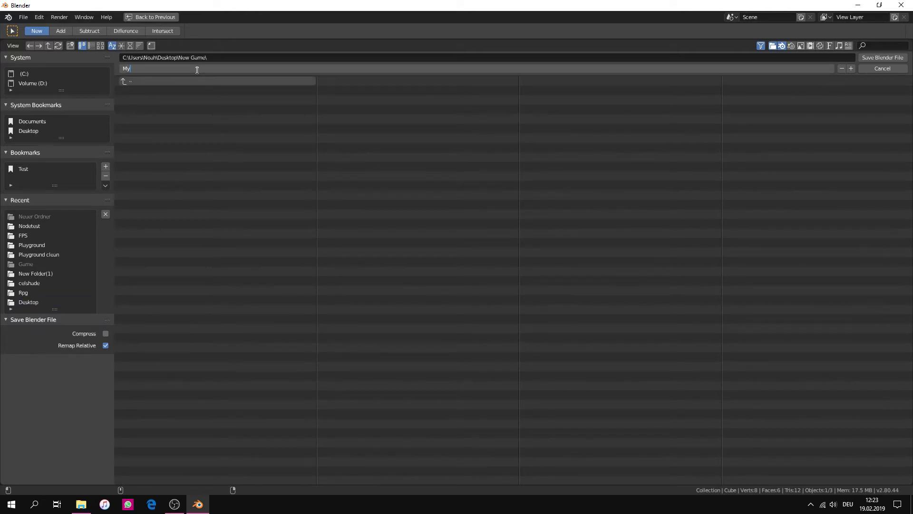
{"action": "type", "text": " game"}
{"action": "key", "text": "Return"}
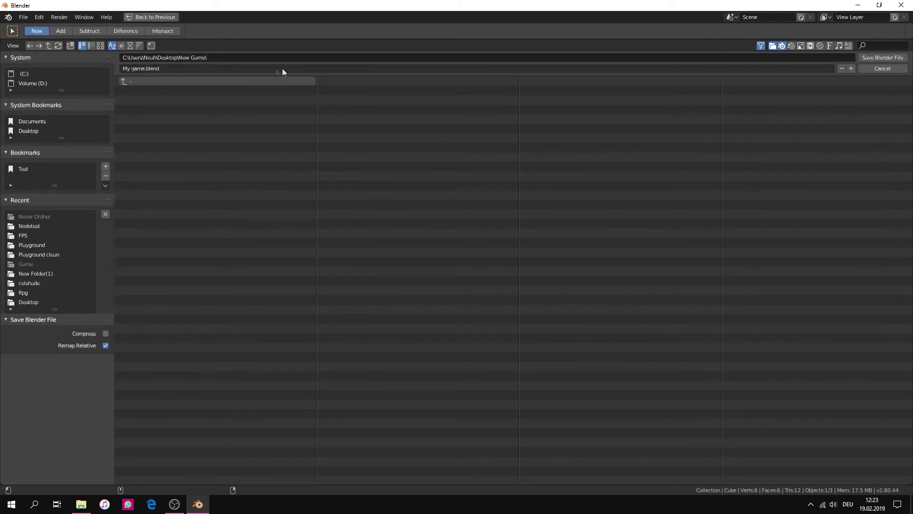
{"action": "left_click", "coordinate": [886, 57]}
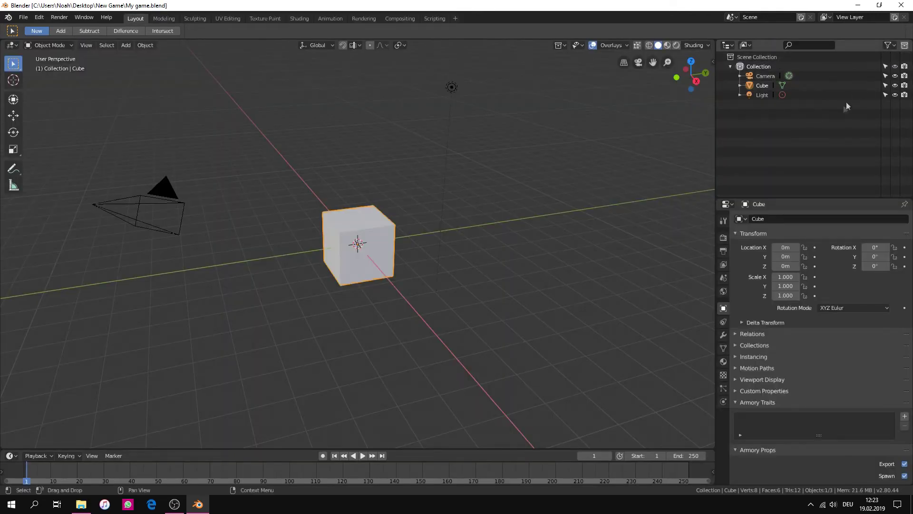
Step: Verify My game.blend exists in Desktop > New Game in File Explorer, then close it
{"action": "left_click", "coordinate": [81, 504]}
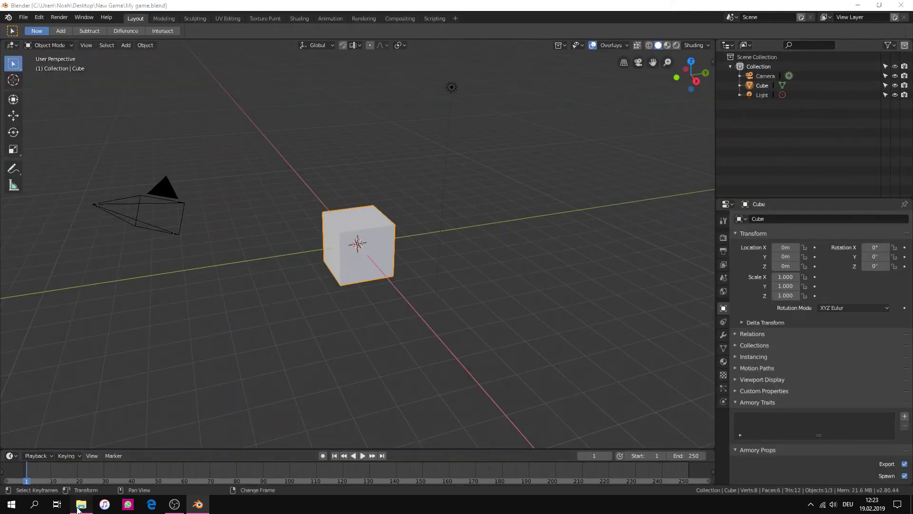
{"action": "left_click", "coordinate": [73, 105]}
{"action": "left_click", "coordinate": [71, 94]}
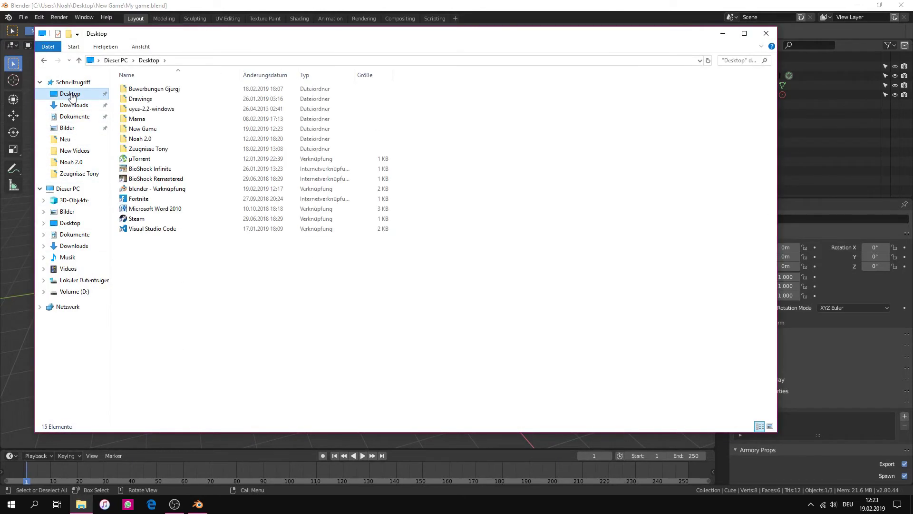
{"action": "double_click", "coordinate": [154, 129]}
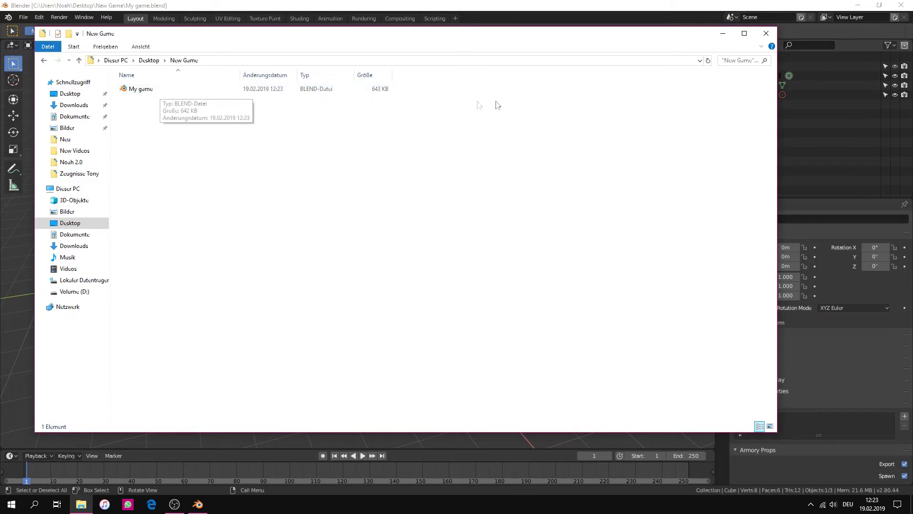
{"action": "left_click", "coordinate": [763, 34]}
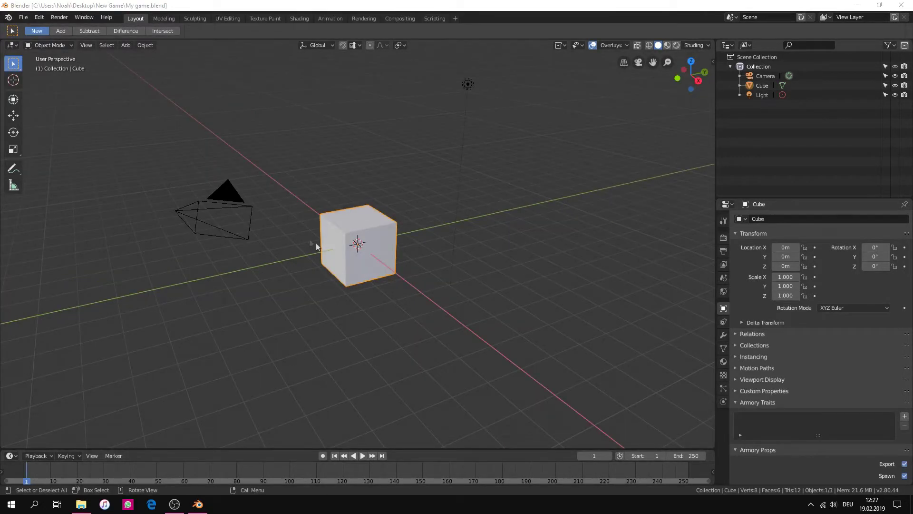
Step: Select the camera, cube and light together and delete them
{"action": "left_click", "coordinate": [232, 195]}
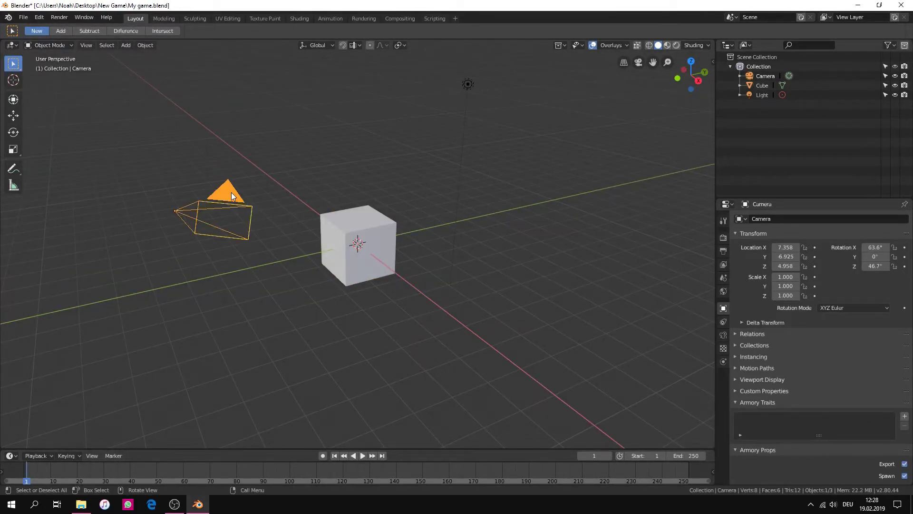
{"action": "left_click", "coordinate": [352, 233], "text": "shift"}
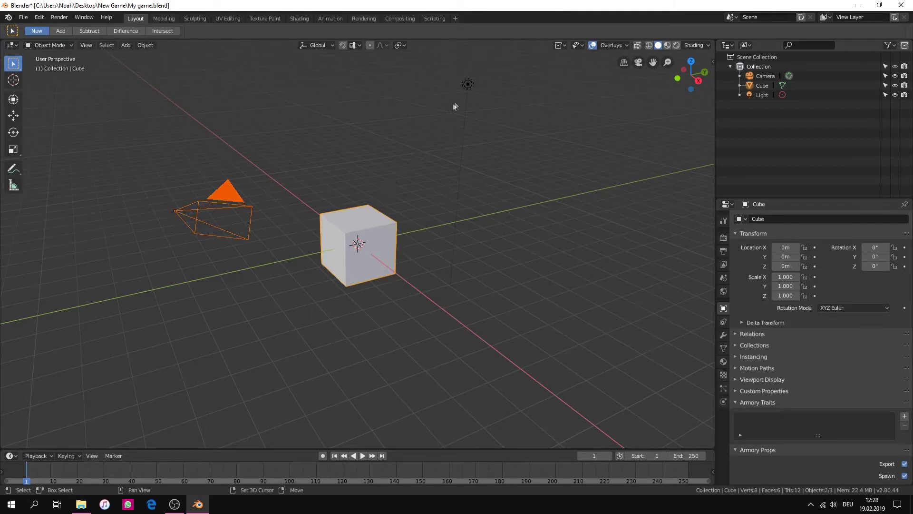
{"action": "left_click", "coordinate": [471, 87], "text": "shift"}
{"action": "key", "text": "x"}
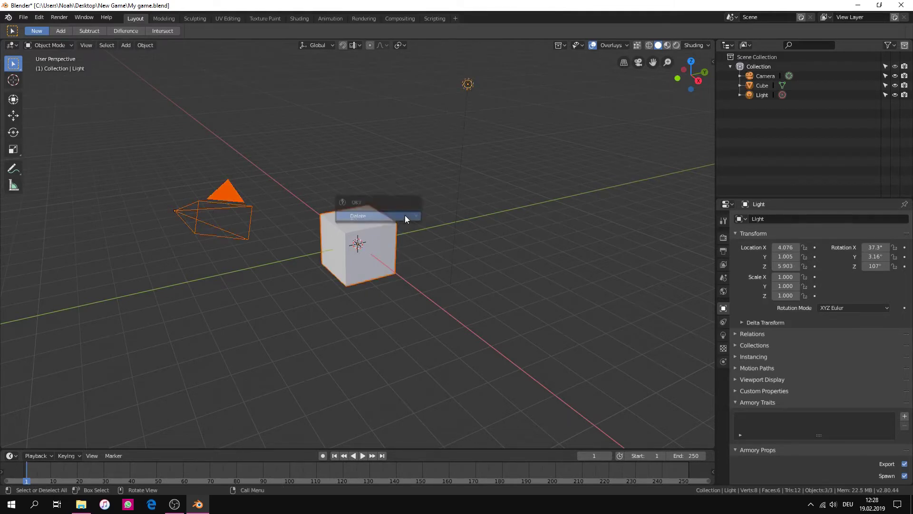
{"action": "left_click", "coordinate": [405, 218]}
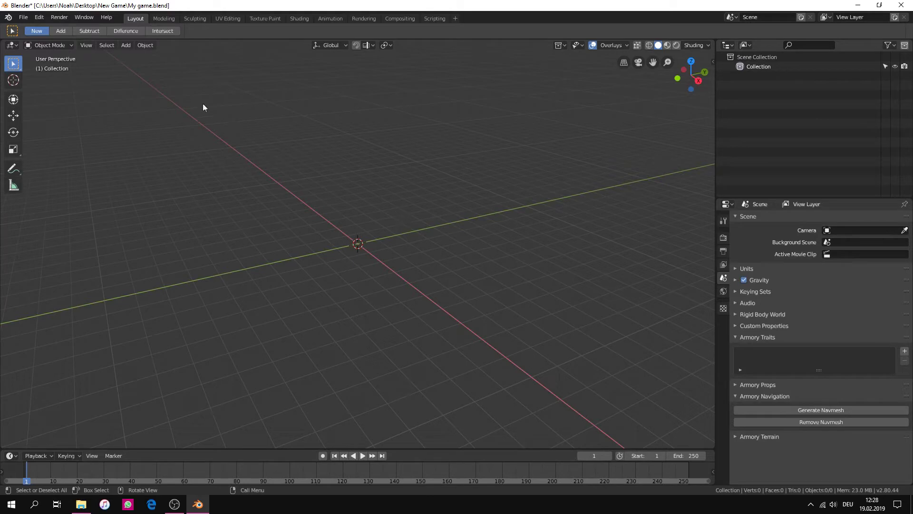
{"action": "left_click", "coordinate": [126, 46]}
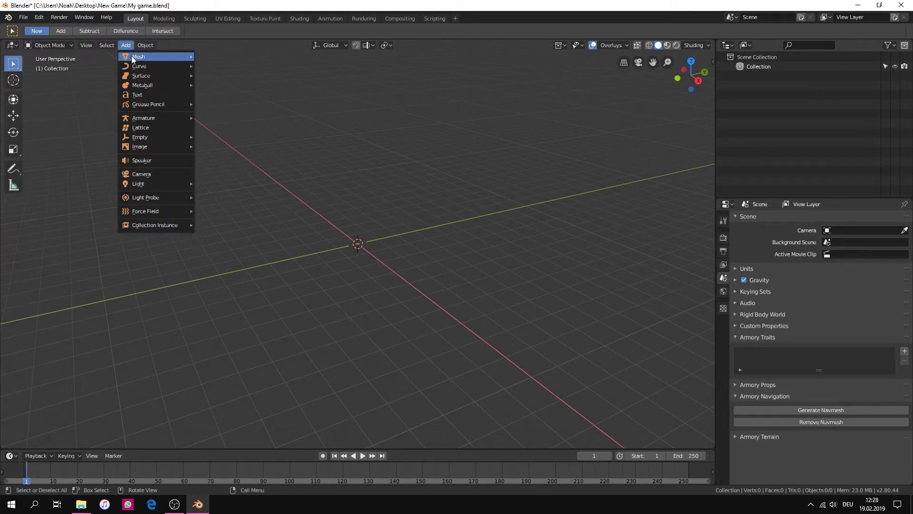
Step: Add a Plane mesh at the scene origin from the Shift+A Mesh menu
{"action": "mouse_move", "coordinate": [132, 56]}
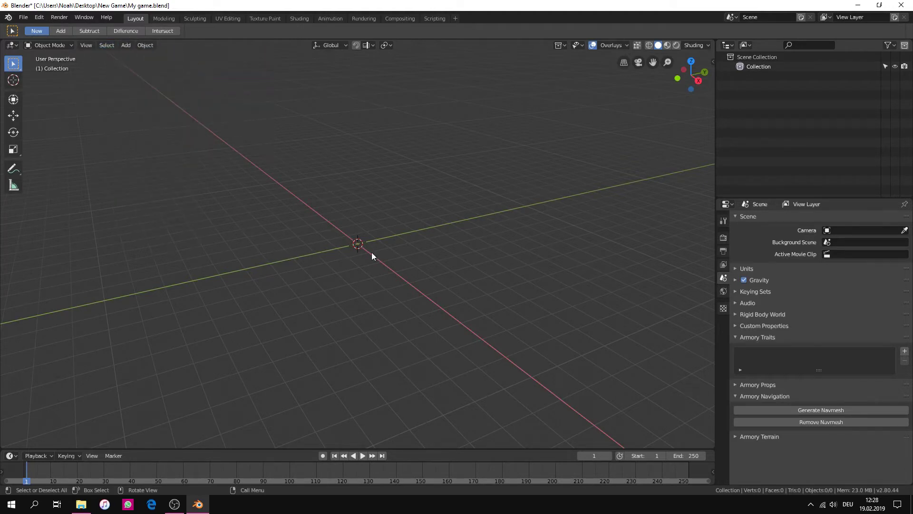
{"action": "key", "text": "shift+a"}
{"action": "mouse_move", "coordinate": [372, 255]}
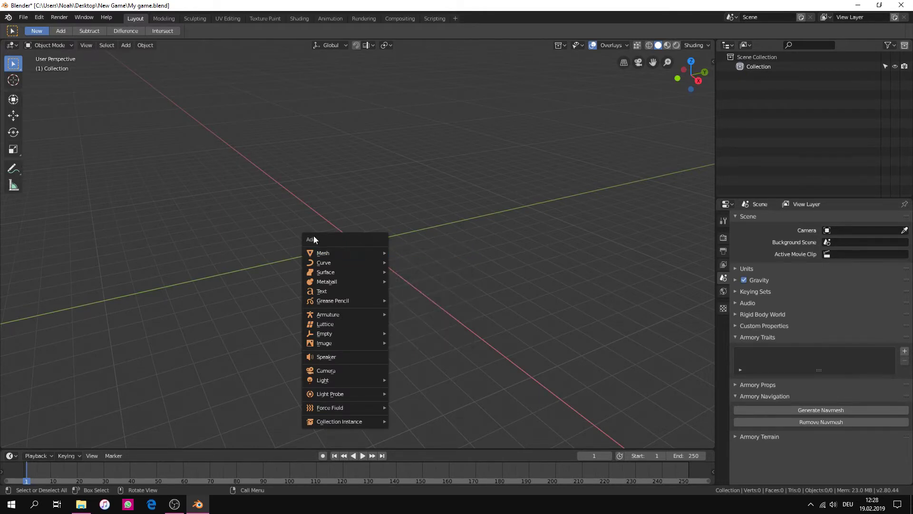
{"action": "key", "text": "shift+a"}
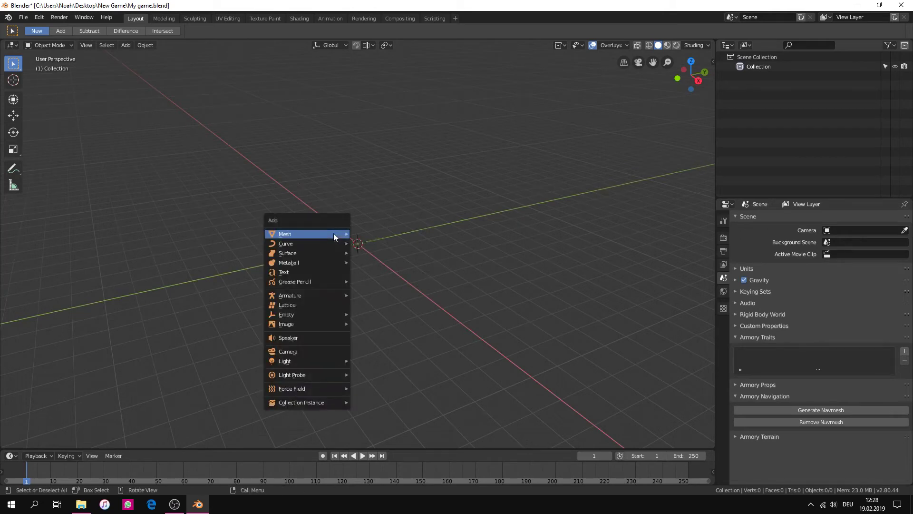
{"action": "key", "text": "shift+a"}
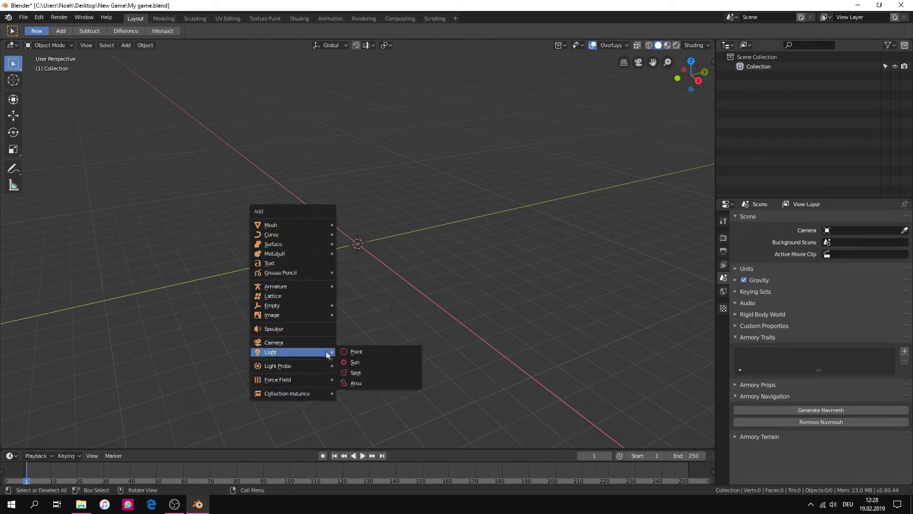
{"action": "key", "text": "shift+a"}
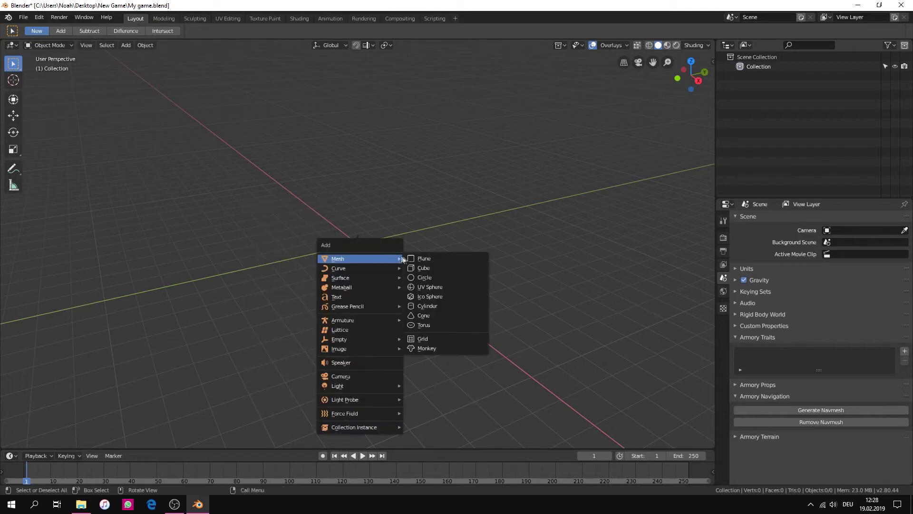
{"action": "left_click", "coordinate": [450, 255]}
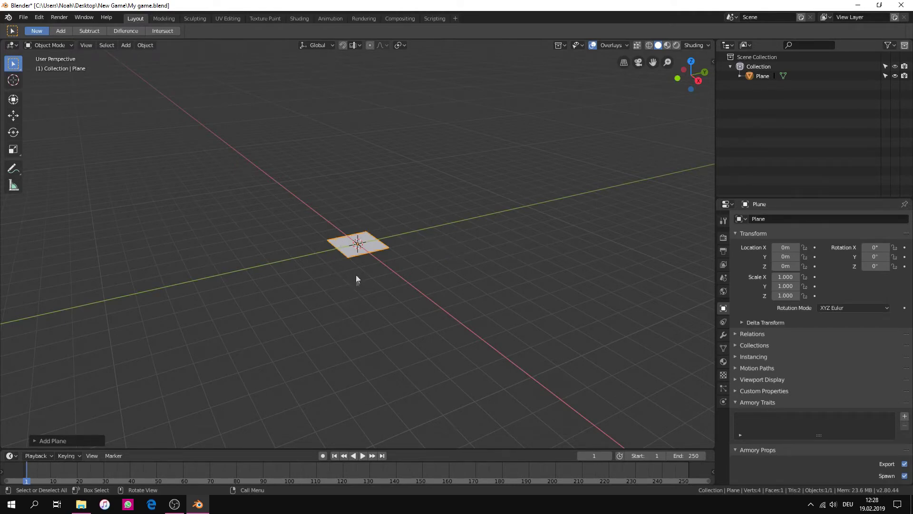
Step: Scale the plane uniformly to 9.035 on all axes as a ground surface
{"action": "key", "text": "s"}
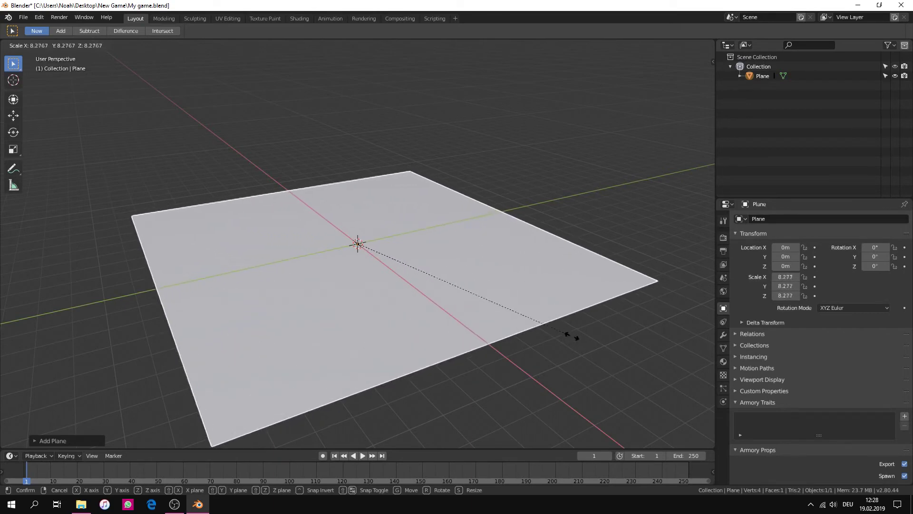
{"action": "left_click", "coordinate": [592, 345]}
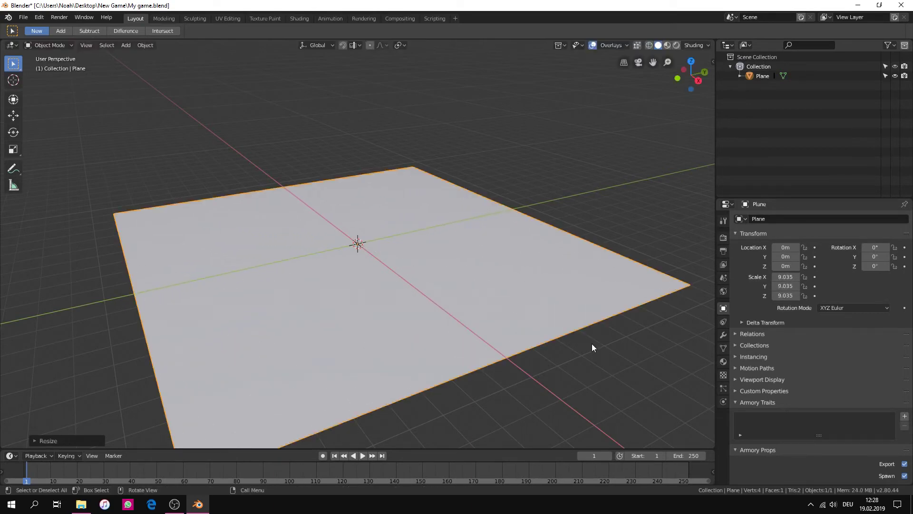
{"action": "scroll", "coordinate": [327, 275], "scroll_direction": "down", "scroll_amount": 1}
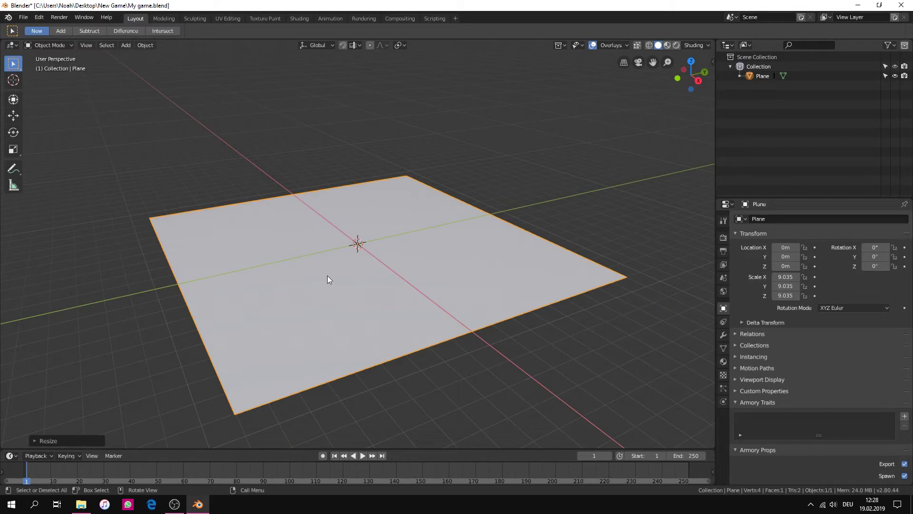
{"action": "left_click", "coordinate": [14, 101]}
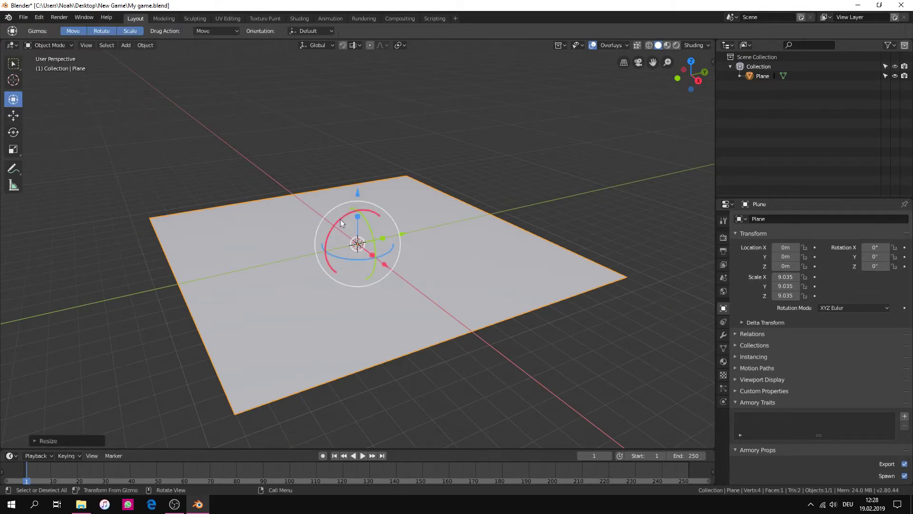
{"action": "left_click_drag", "start_coordinate": [341, 219], "coordinate": [372, 198]}
{"action": "right_click", "coordinate": [371, 199]}
{"action": "left_click_drag", "start_coordinate": [377, 239], "coordinate": [424, 231]}
{"action": "right_click", "coordinate": [404, 238]}
{"action": "right_click", "coordinate": [406, 245]}
{"action": "right_click", "coordinate": [424, 230]}
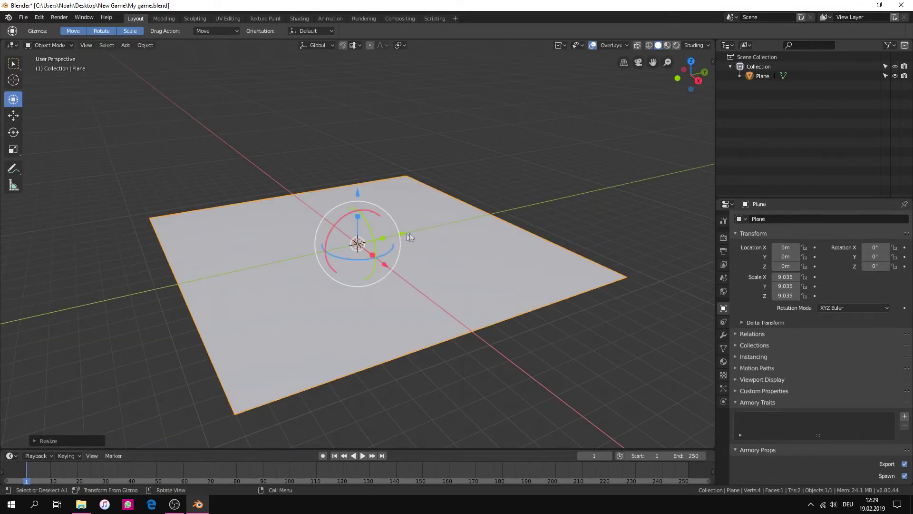
{"action": "left_click", "coordinate": [14, 115]}
{"action": "left_click_drag", "start_coordinate": [358, 208], "coordinate": [367, 179]}
{"action": "right_click", "coordinate": [367, 180]}
{"action": "left_click_drag", "start_coordinate": [386, 235], "coordinate": [399, 285]}
{"action": "right_click", "coordinate": [418, 262]}
{"action": "right_click", "coordinate": [399, 285]}
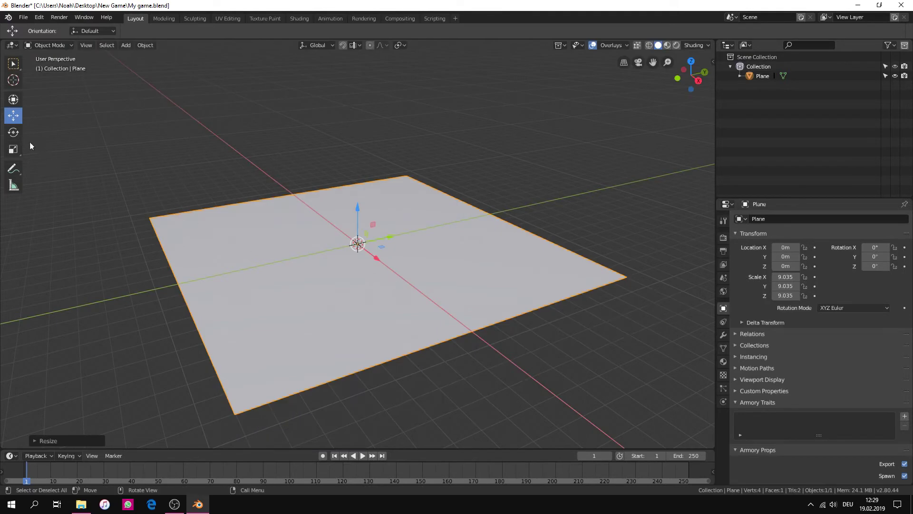
{"action": "left_click", "coordinate": [19, 132]}
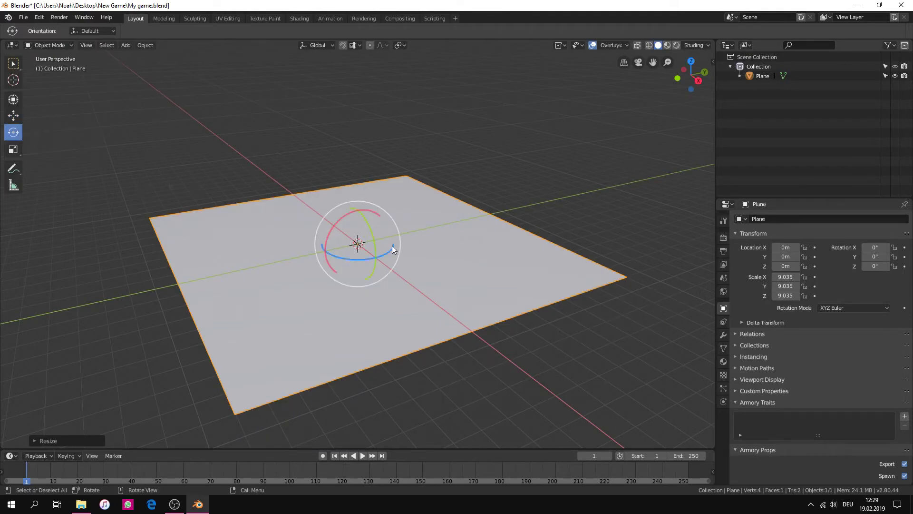
{"action": "left_click_drag", "start_coordinate": [347, 218], "coordinate": [380, 269]}
{"action": "right_click", "coordinate": [335, 228]}
{"action": "right_click", "coordinate": [379, 258]}
{"action": "right_click", "coordinate": [398, 272]}
{"action": "left_click_drag", "start_coordinate": [458, 255], "coordinate": [427, 301]}
{"action": "right_click", "coordinate": [427, 301]}
{"action": "left_click", "coordinate": [16, 63]}
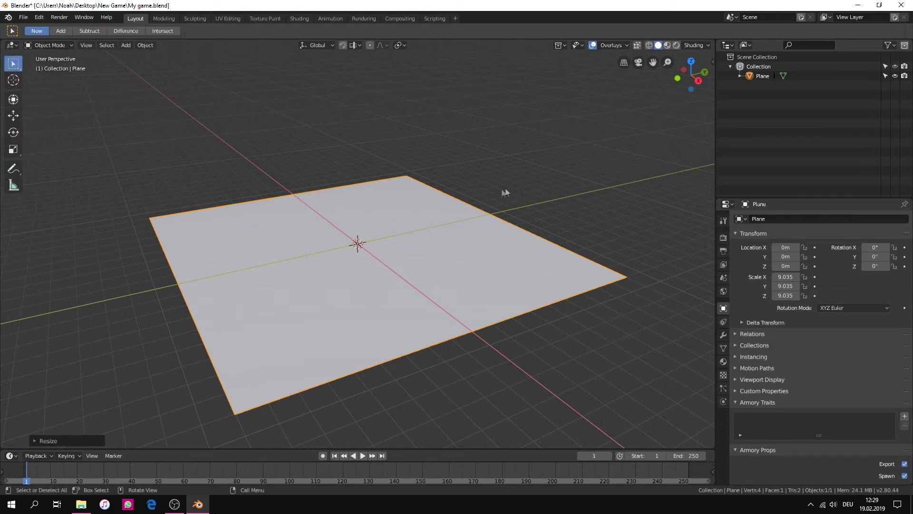
{"action": "key", "text": "r"}
{"action": "right_click", "coordinate": [489, 198]}
{"action": "key", "text": "r"}
{"action": "right_click", "coordinate": [476, 221]}
{"action": "key", "text": "r"}
{"action": "right_click", "coordinate": [460, 201]}
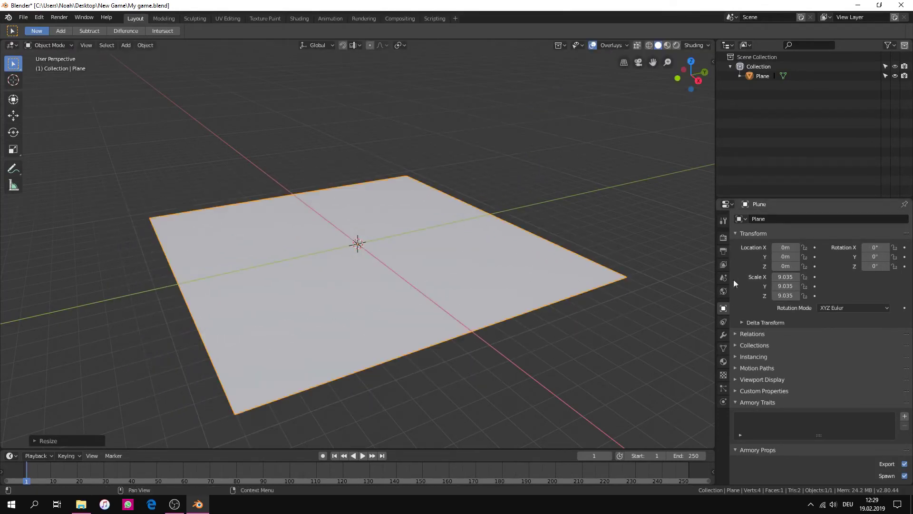
{"action": "left_click", "coordinate": [724, 322]}
{"action": "left_click", "coordinate": [720, 334]}
{"action": "left_click", "coordinate": [723, 308]}
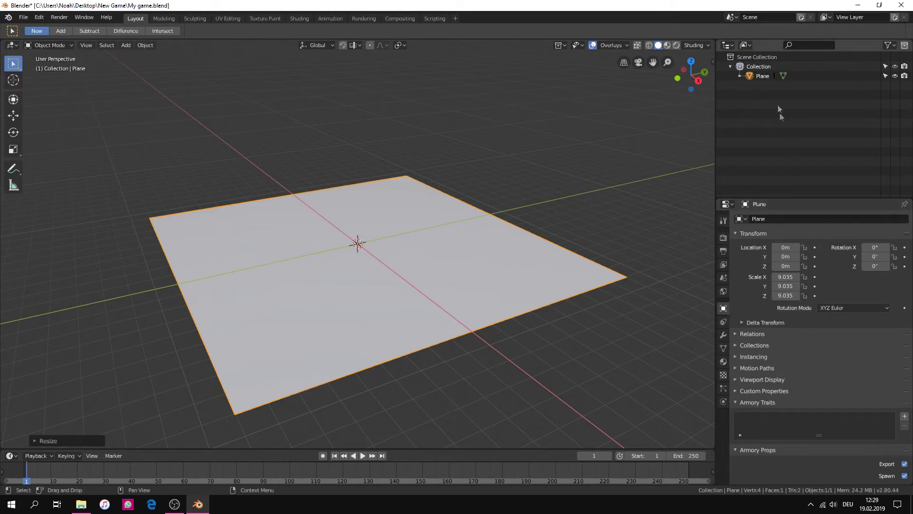
{"action": "left_click", "coordinate": [760, 76]}
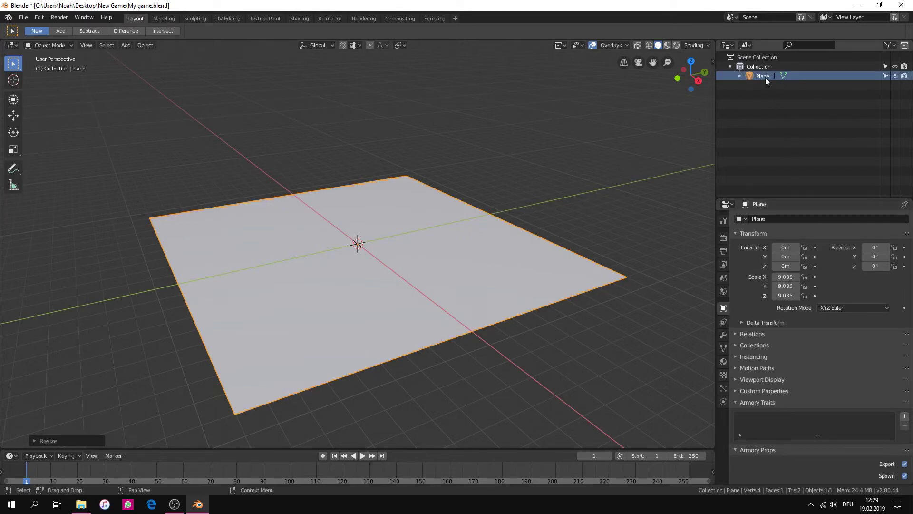
{"action": "left_click", "coordinate": [781, 250]}
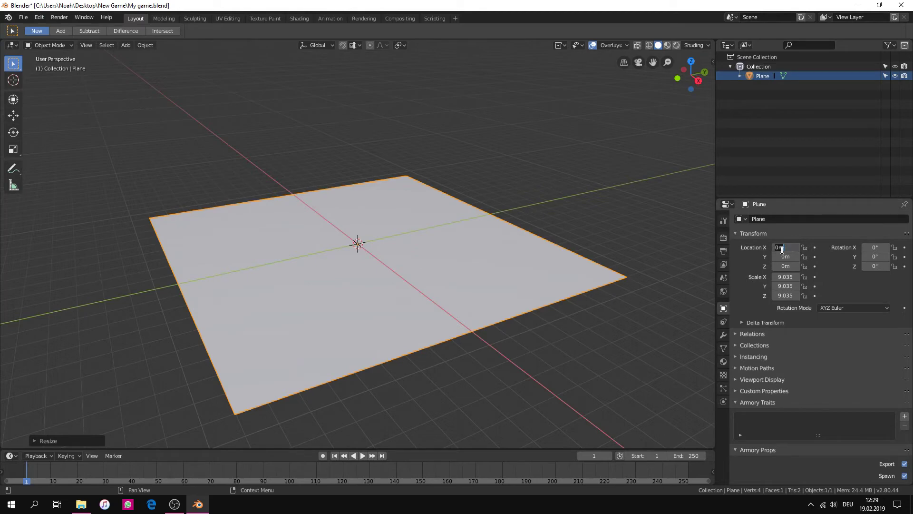
{"action": "type", "text": "5"}
{"action": "key", "text": "Return"}
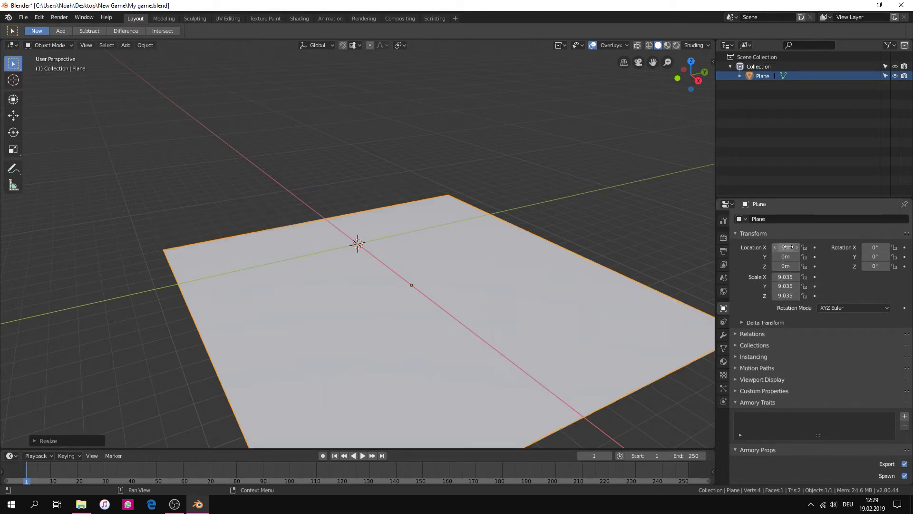
{"action": "left_click", "coordinate": [785, 248]}
{"action": "type", "text": "0"}
{"action": "key", "text": "Return"}
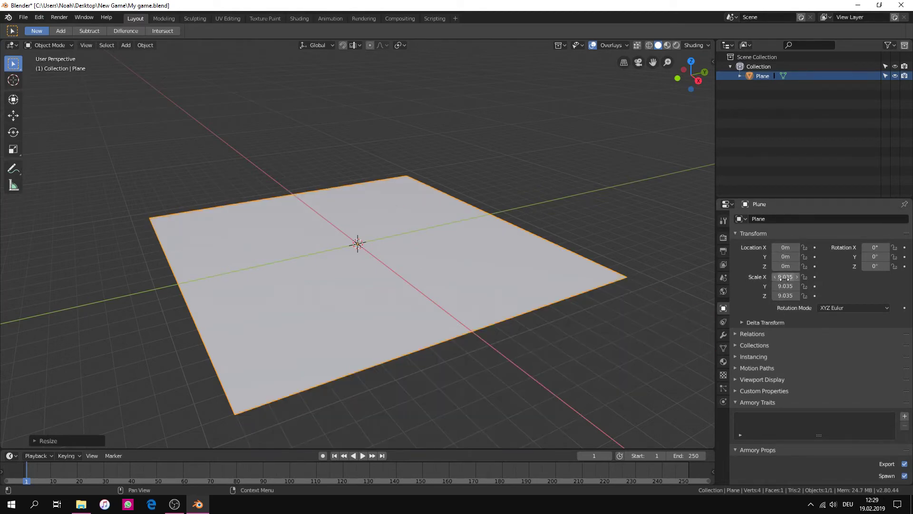
{"action": "mouse_move", "coordinate": [785, 277]}
{"action": "left_mouse_down"}
{"action": "mouse_move", "coordinate": [776, 277]}
{"action": "mouse_move", "coordinate": [794, 276]}
{"action": "mouse_move", "coordinate": [785, 277]}
{"action": "left_mouse_up"}
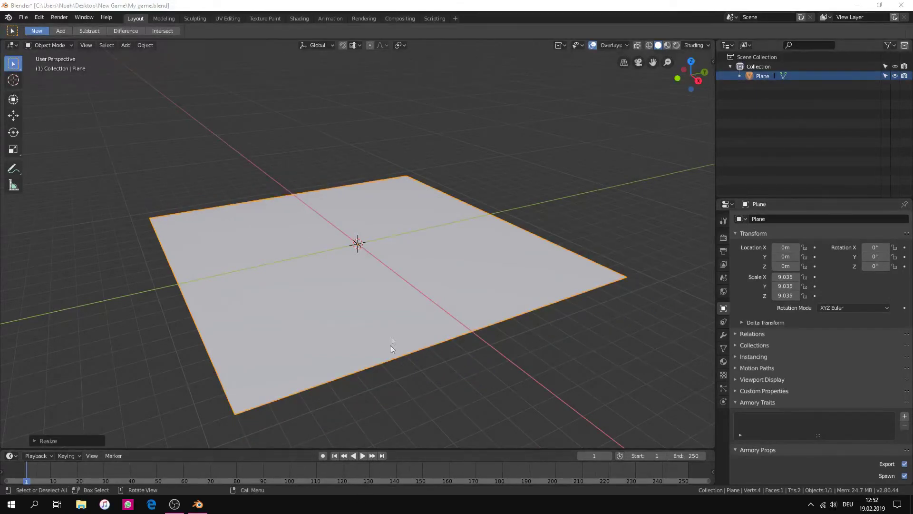
{"action": "key", "text": "ctrl+z"}
{"action": "key", "text": "ctrl+shift+z"}
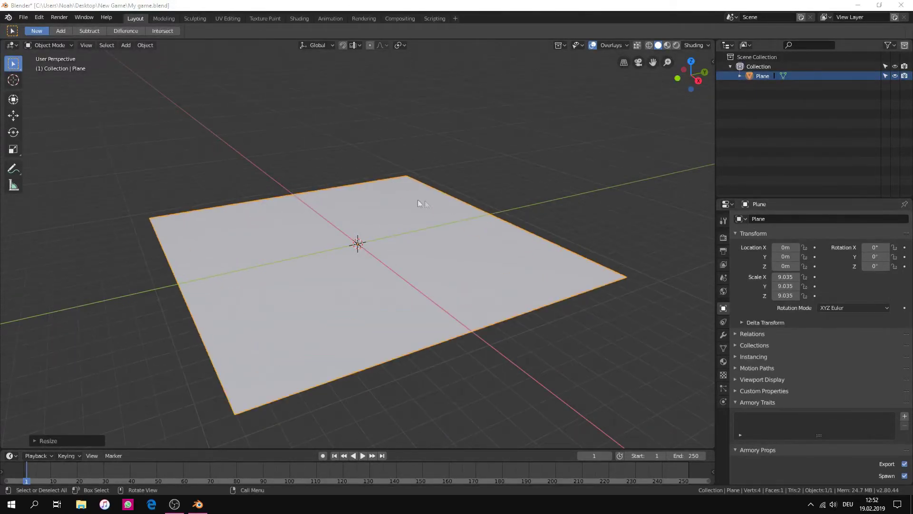
Step: Run the scene with Play in the Render properties' Armory Player section
{"action": "left_click", "coordinate": [724, 237]}
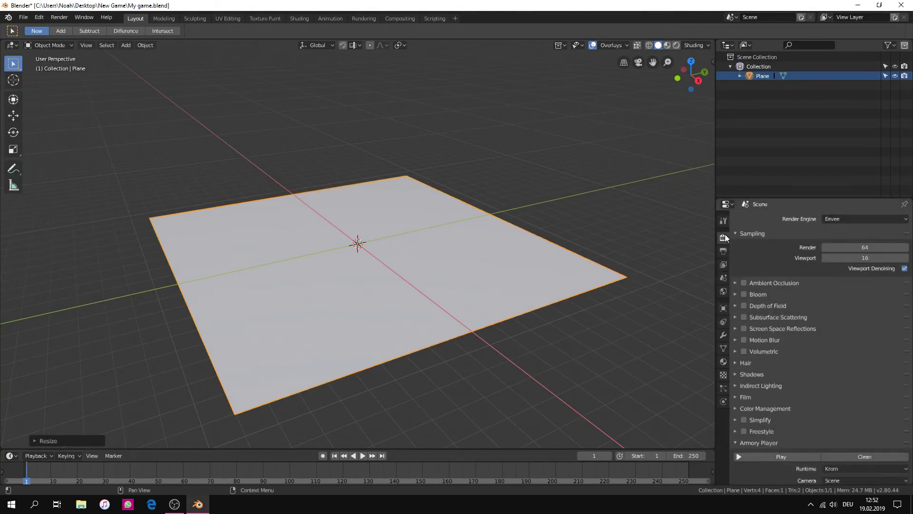
{"action": "left_click", "coordinate": [738, 234]}
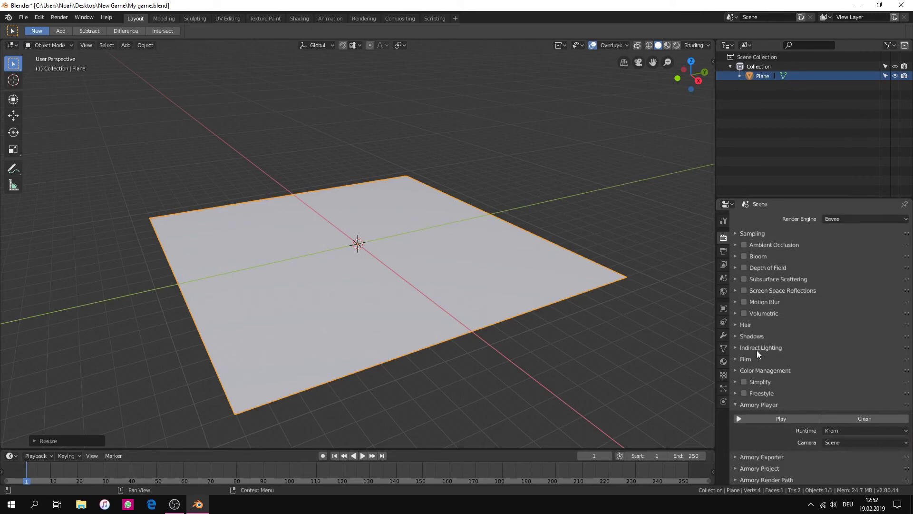
{"action": "scroll", "coordinate": [759, 356], "scroll_direction": "down", "scroll_amount": 1}
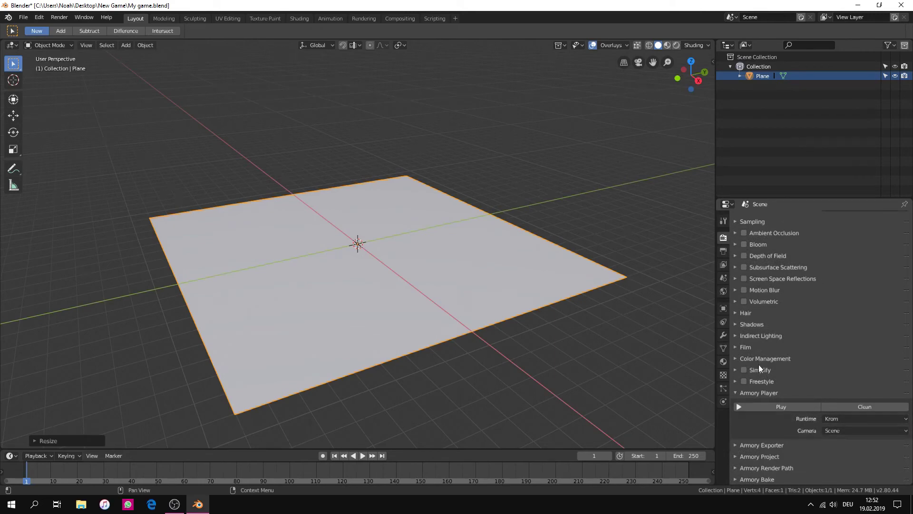
{"action": "left_click", "coordinate": [780, 407]}
Step: Set the output resolution to 1280 × 720 px in Output properties
{"action": "left_click", "coordinate": [724, 251]}
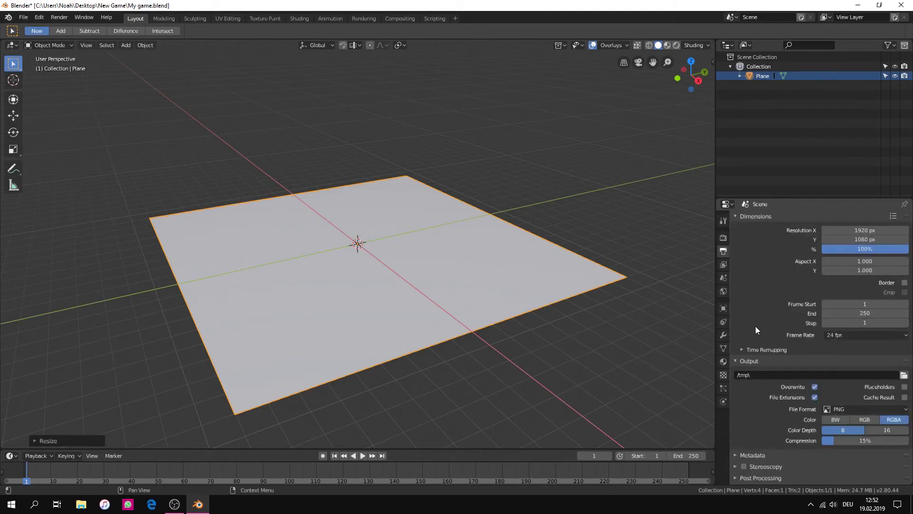
{"action": "left_click", "coordinate": [751, 360]}
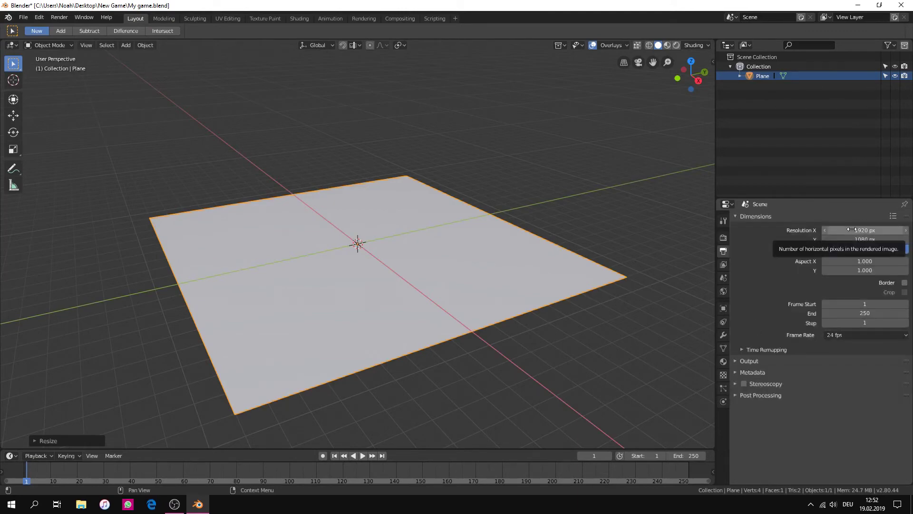
{"action": "left_click", "coordinate": [852, 229]}
{"action": "type", "text": "12"}
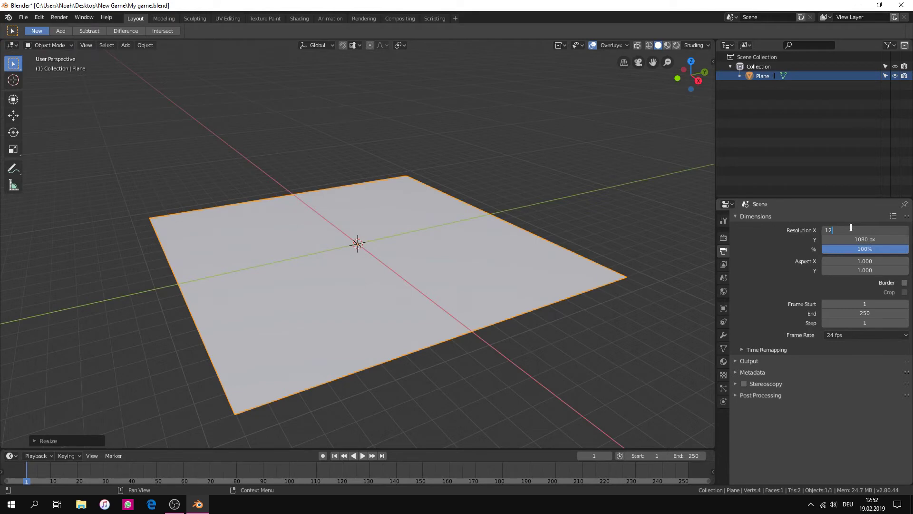
{"action": "type", "text": "80"}
{"action": "left_click", "coordinate": [855, 239]}
{"action": "type", "text": "720"}
{"action": "key", "text": "Return"}
{"action": "left_click", "coordinate": [749, 216]}
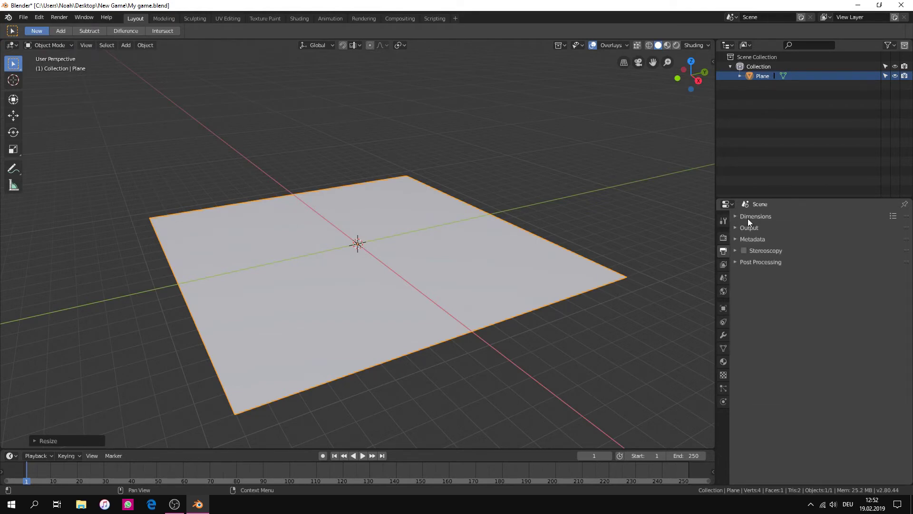
Step: Test-play the scene from Armory Player and close the My game window
{"action": "left_click", "coordinate": [727, 238]}
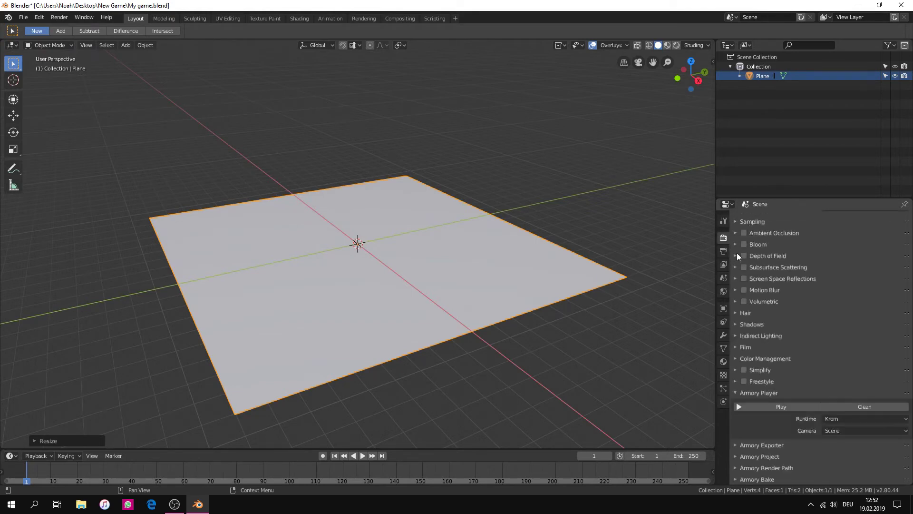
{"action": "left_click", "coordinate": [791, 409]}
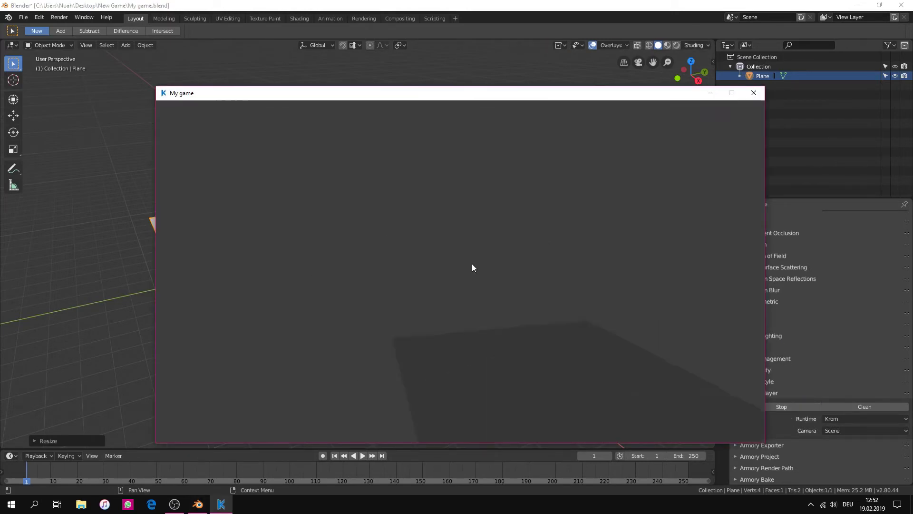
{"action": "left_click", "coordinate": [753, 94]}
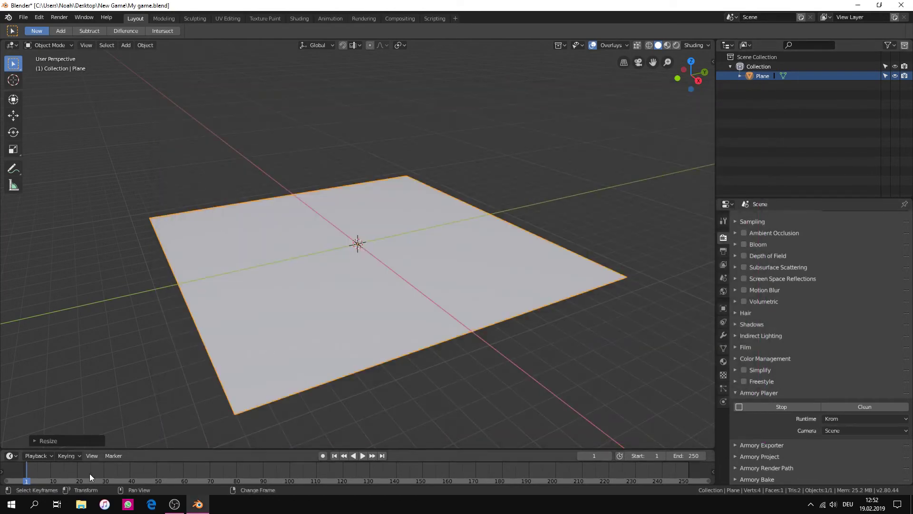
{"action": "left_click", "coordinate": [81, 504]}
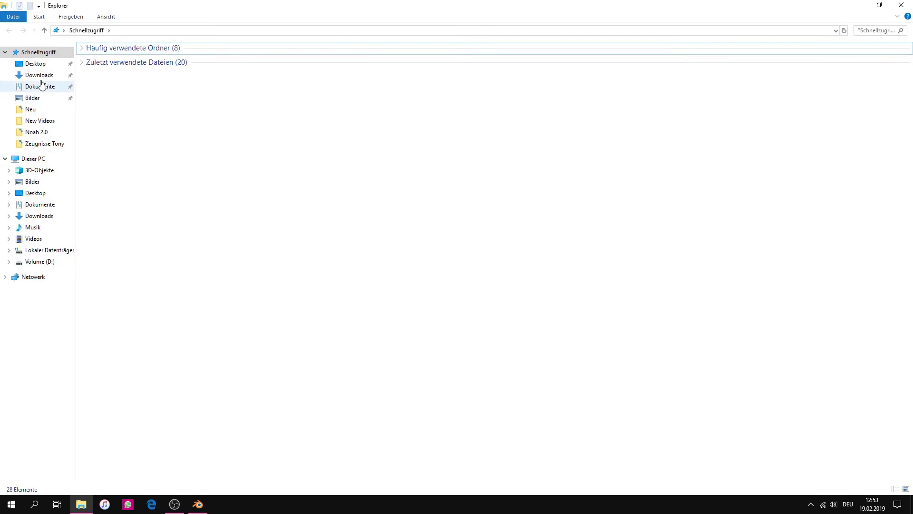
{"action": "left_click", "coordinate": [39, 74]}
{"action": "left_click", "coordinate": [35, 63]}
{"action": "double_click", "coordinate": [107, 99]}
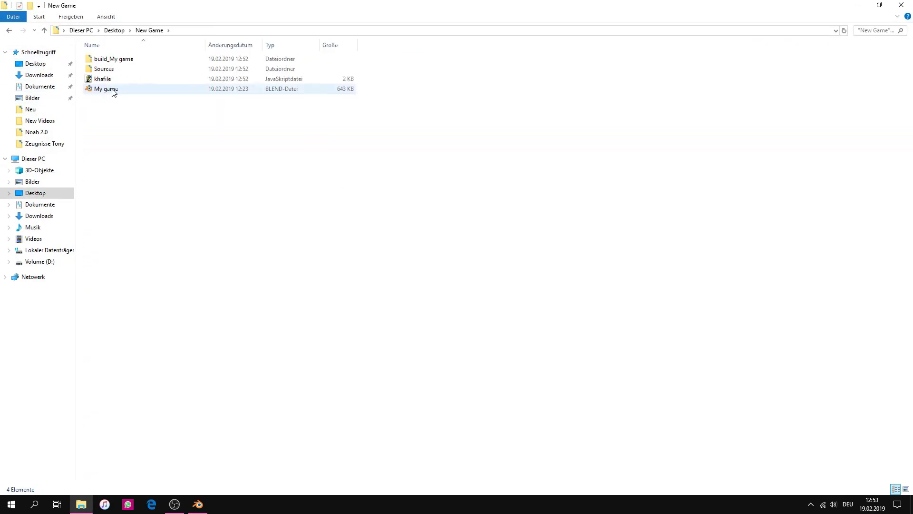
{"action": "left_click", "coordinate": [131, 63]}
{"action": "left_click", "coordinate": [188, 117]}
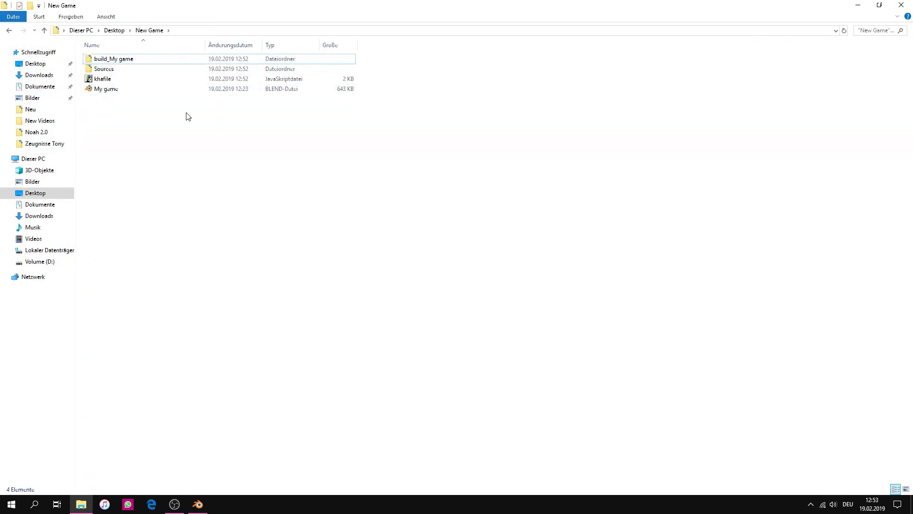
{"action": "left_click_drag", "start_coordinate": [179, 110], "coordinate": [127, 61]}
{"action": "right_click", "coordinate": [155, 120]}
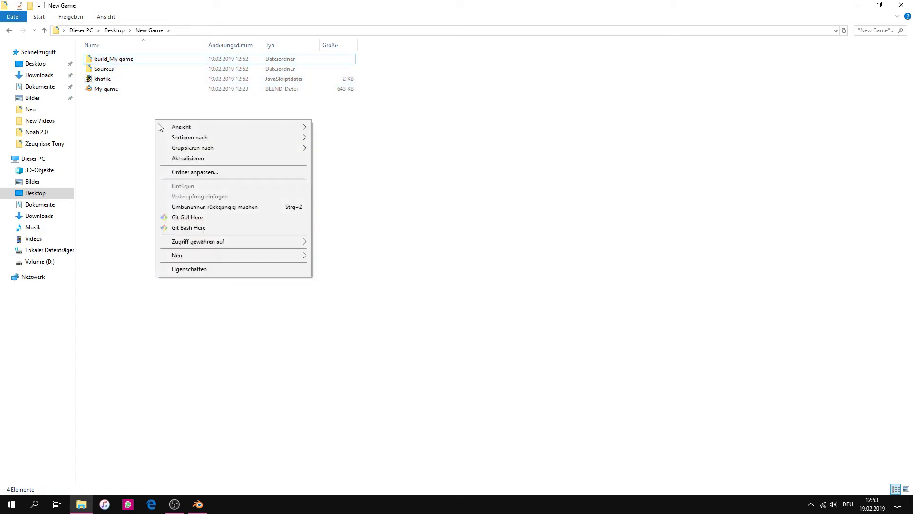
{"action": "left_click", "coordinate": [185, 159]}
{"action": "left_click", "coordinate": [900, 6]}
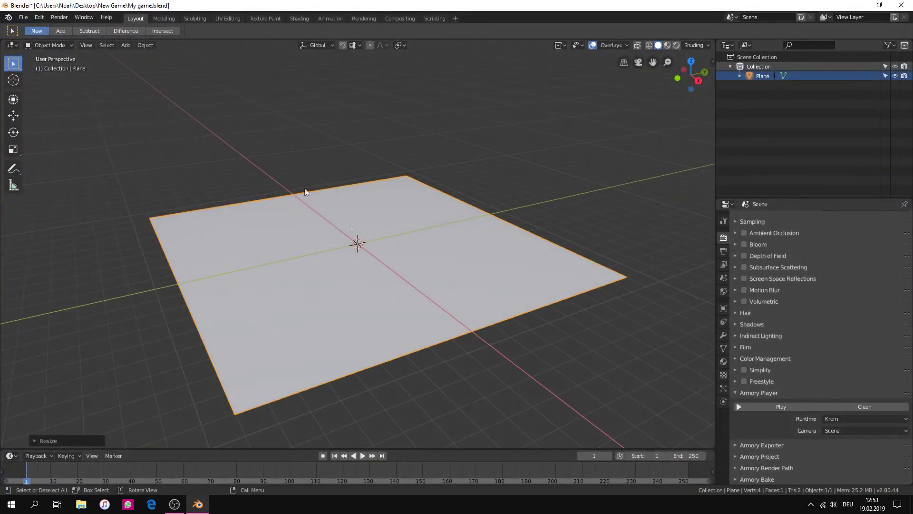
Step: Save the blend file
{"action": "left_click", "coordinate": [23, 18]}
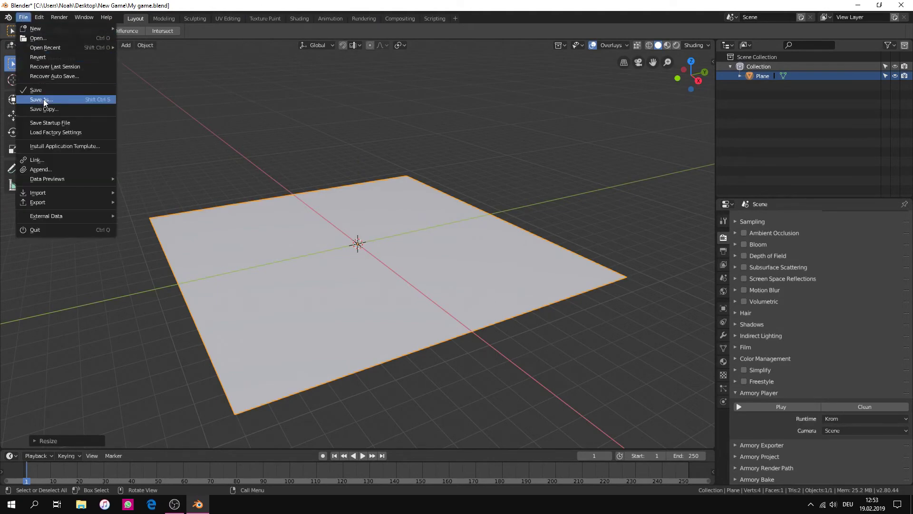
{"action": "left_click", "coordinate": [44, 99]}
{"action": "left_click", "coordinate": [127, 19]}
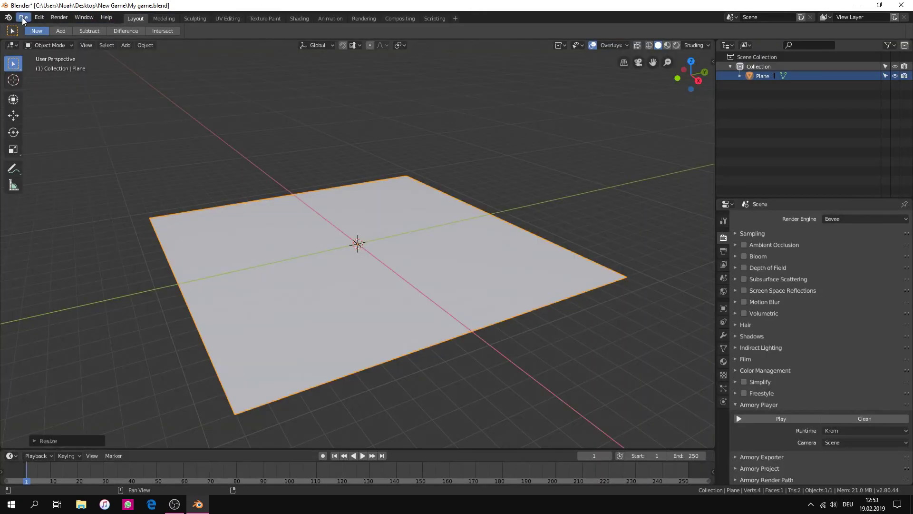
{"action": "left_click", "coordinate": [22, 17]}
{"action": "left_click", "coordinate": [37, 86]}
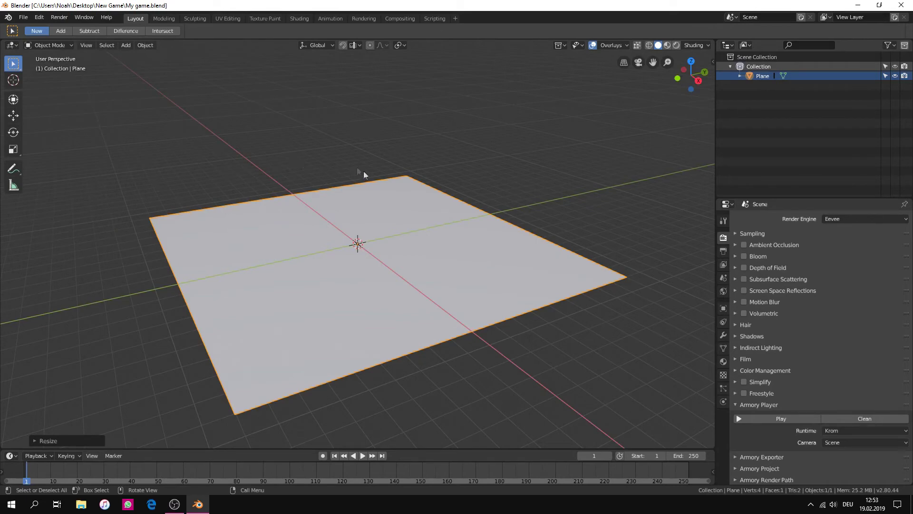
Step: Shrink the plane slightly and add a Sun light to the scene
{"action": "key", "text": "s"}
{"action": "left_click", "coordinate": [387, 213]}
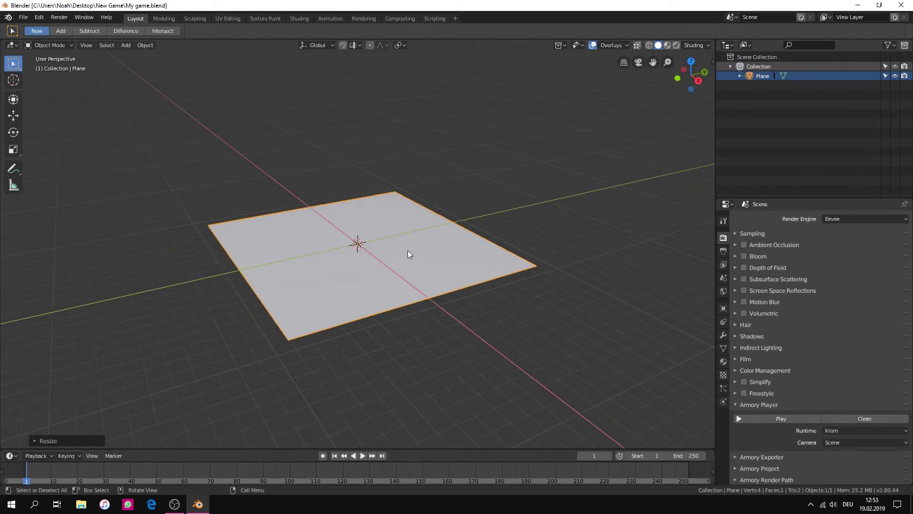
{"action": "key", "text": "shift+a"}
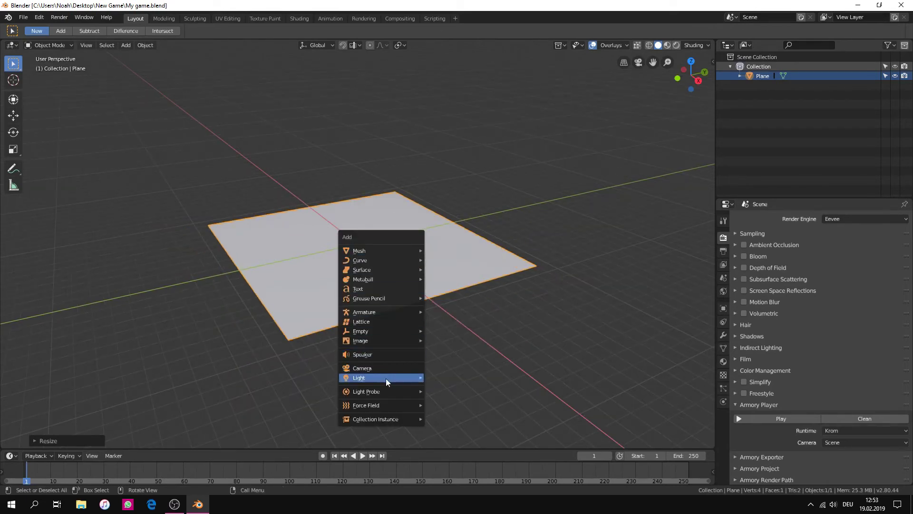
{"action": "mouse_move", "coordinate": [386, 378]}
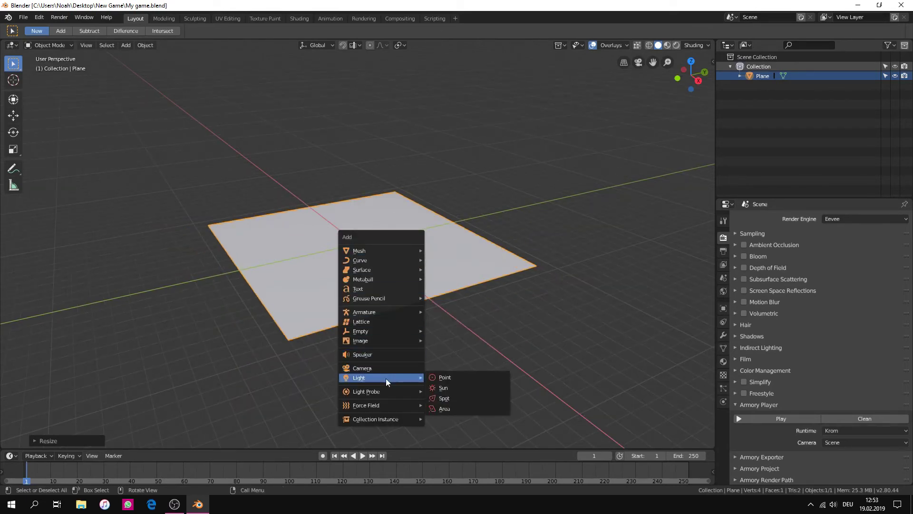
{"action": "left_click", "coordinate": [453, 389]}
{"action": "scroll", "coordinate": [395, 290], "scroll_direction": "up", "scroll_amount": 3}
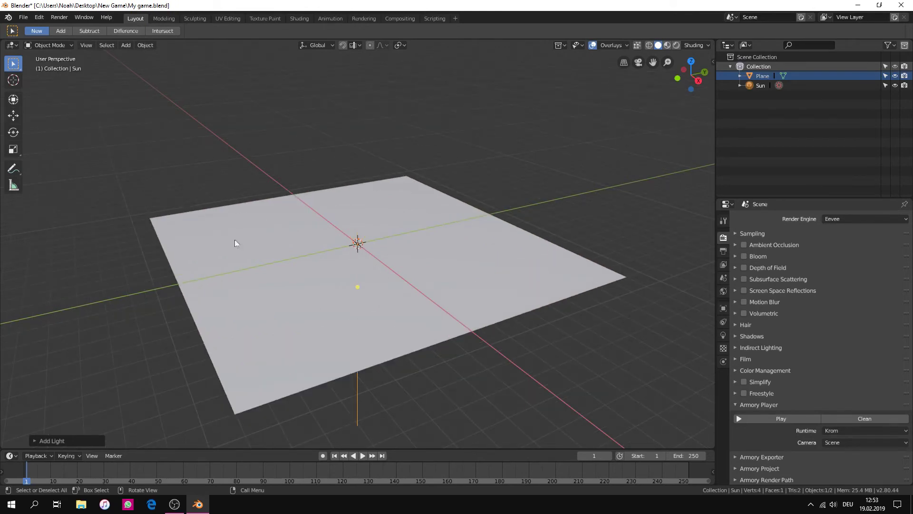
Step: Raise the Sun high above the plane with the Move tool
{"action": "left_click", "coordinate": [14, 115]}
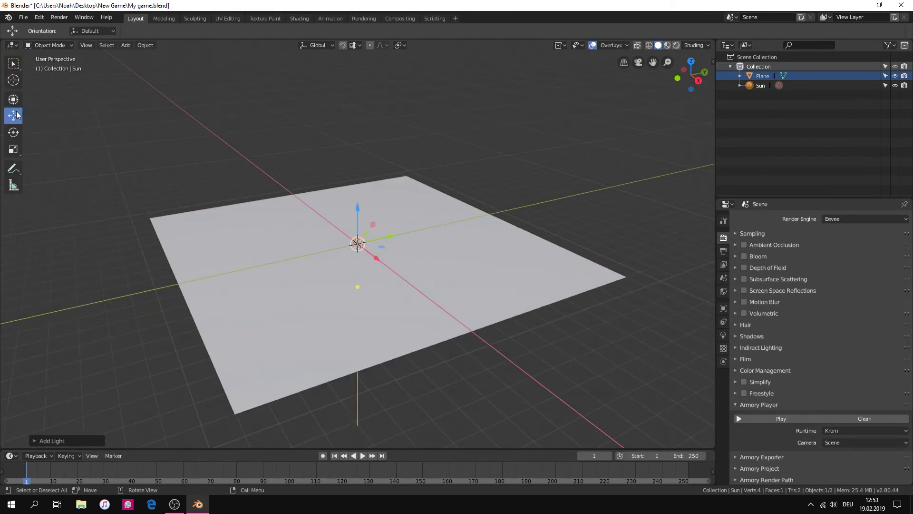
{"action": "scroll", "coordinate": [358, 208], "scroll_direction": "down", "scroll_amount": 3}
{"action": "left_click_drag", "start_coordinate": [358, 209], "coordinate": [364, 87]}
Step: Tilt the Sun around its X axis, cancelling a further free rotation
{"action": "left_click", "coordinate": [18, 101]}
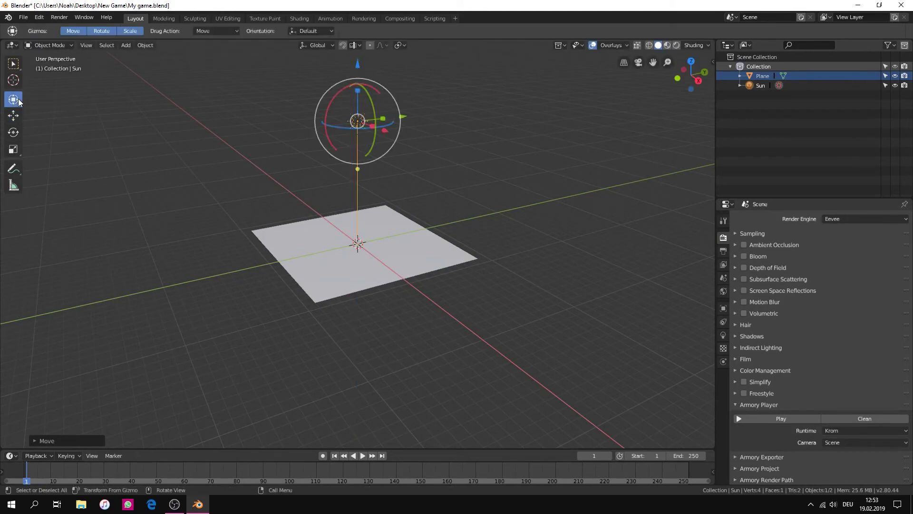
{"action": "left_click", "coordinate": [14, 135]}
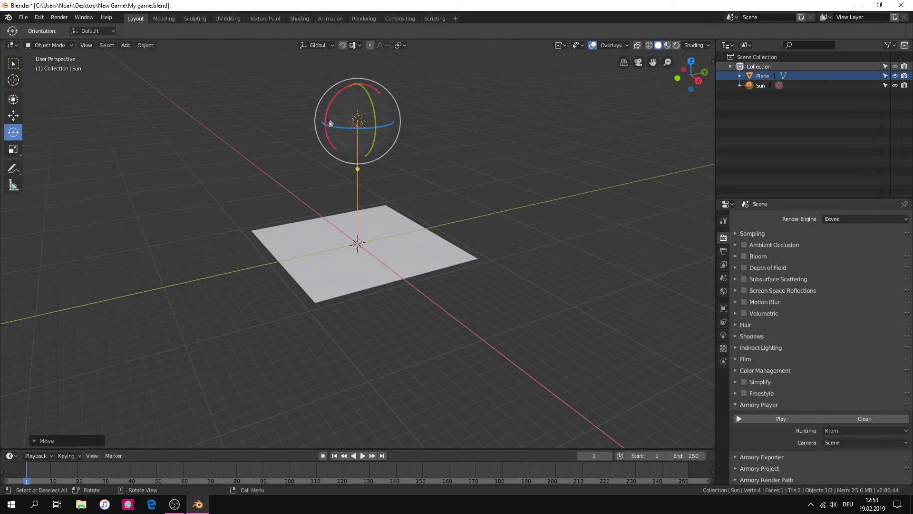
{"action": "left_click_drag", "start_coordinate": [333, 97], "coordinate": [311, 124]}
{"action": "left_click_drag", "start_coordinate": [358, 106], "coordinate": [419, 173]}
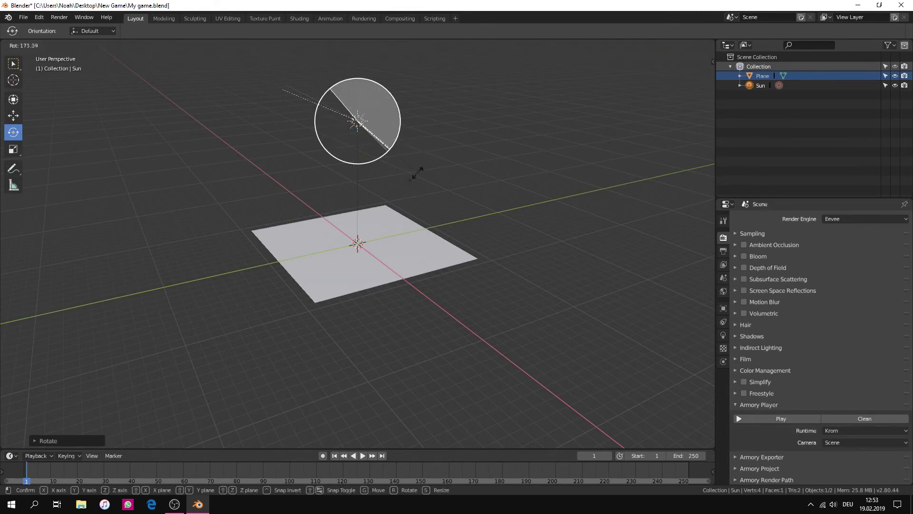
{"action": "key", "text": "Escape"}
Step: Lower the Sun slightly with the Move tool
{"action": "left_click", "coordinate": [13, 115]}
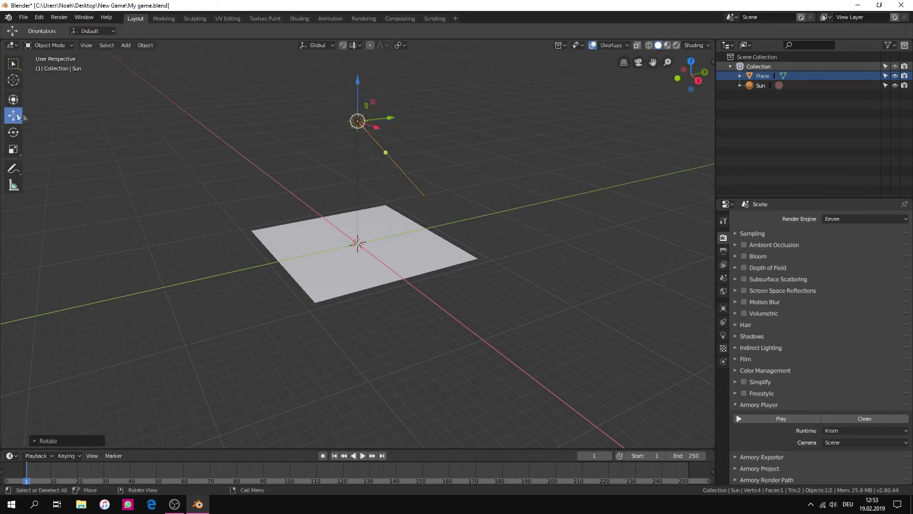
{"action": "left_click_drag", "start_coordinate": [357, 95], "coordinate": [359, 128]}
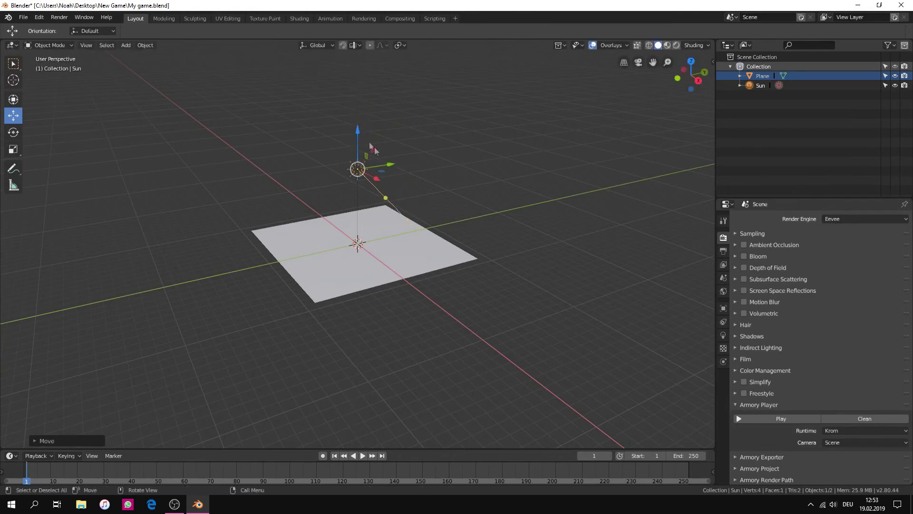
{"action": "scroll", "coordinate": [412, 165], "scroll_direction": "up", "scroll_amount": 3}
Step: Test-run the lit plane scene in Krom, then close the game window
{"action": "left_click", "coordinate": [770, 417]}
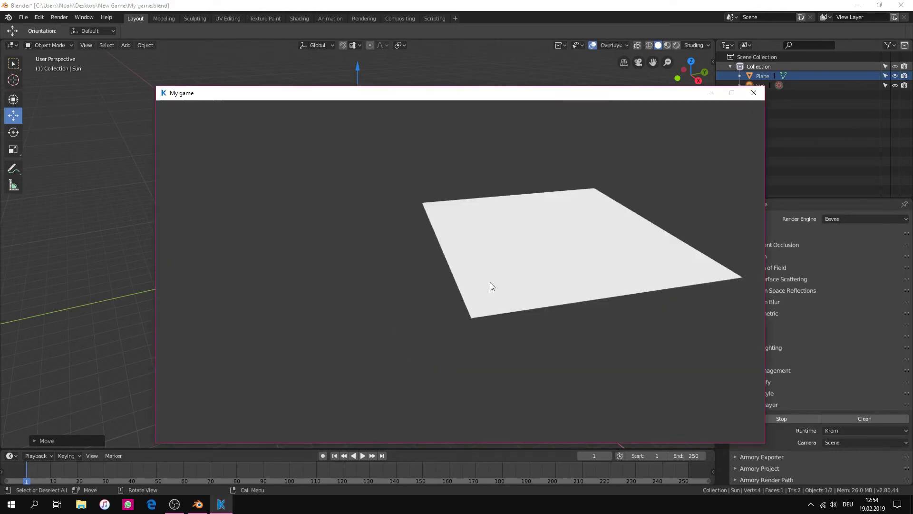
{"action": "left_click", "coordinate": [748, 94]}
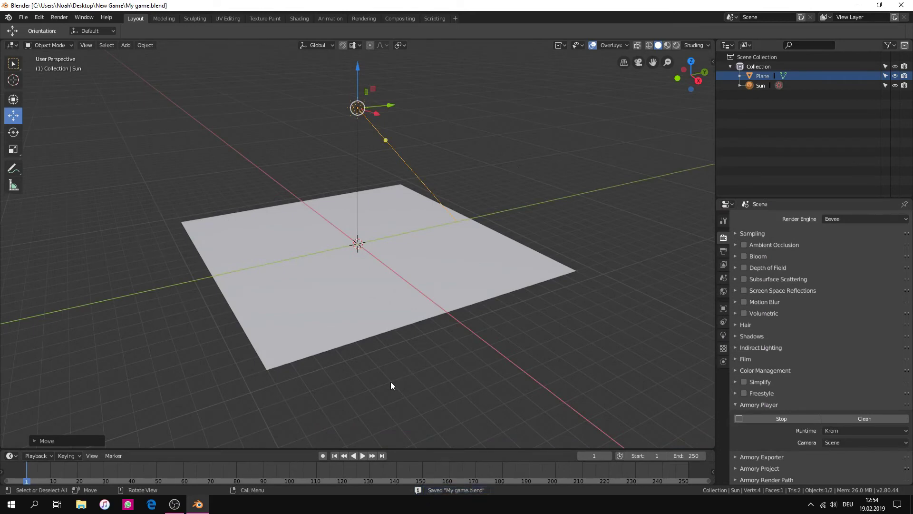
{"action": "middle_click_drag", "start_coordinate": [391, 386], "coordinate": [407, 148]}
Step: Split the 3D view into two side-by-side viewports, deselect the Sun, and resize the divider
{"action": "mouse_move", "coordinate": [455, 168]}
{"action": "middle_mouse_down"}
{"action": "mouse_move", "coordinate": [611, 157]}
{"action": "mouse_move", "coordinate": [438, 161]}
{"action": "middle_mouse_up"}
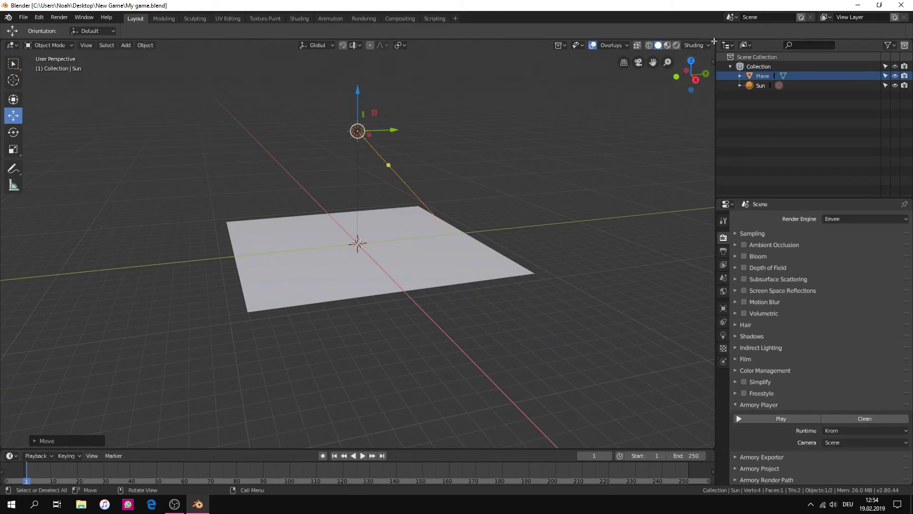
{"action": "left_click_drag", "start_coordinate": [714, 39], "coordinate": [388, 50]}
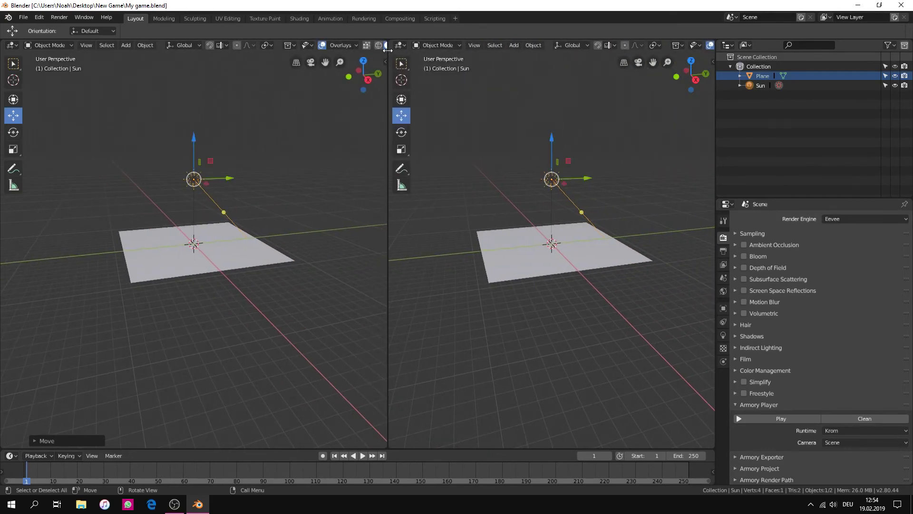
{"action": "left_click", "coordinate": [389, 228]}
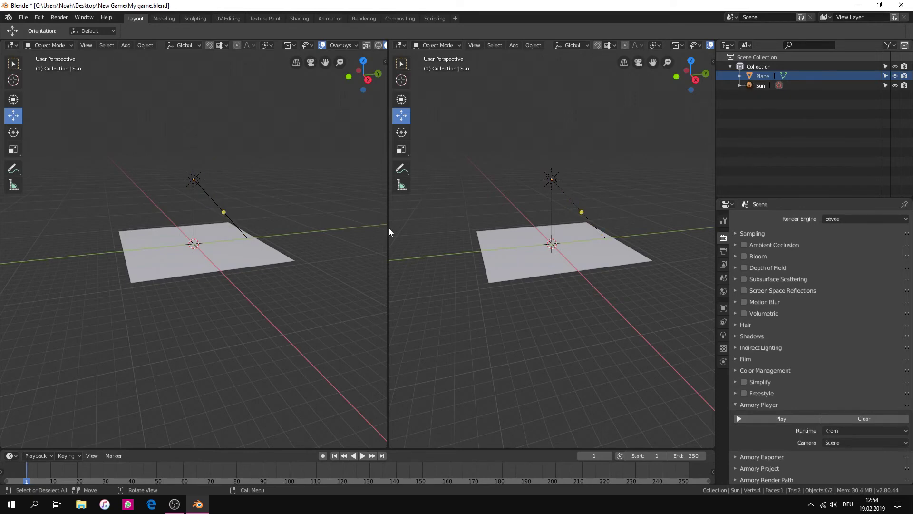
{"action": "left_click_drag", "start_coordinate": [388, 231], "coordinate": [361, 228]}
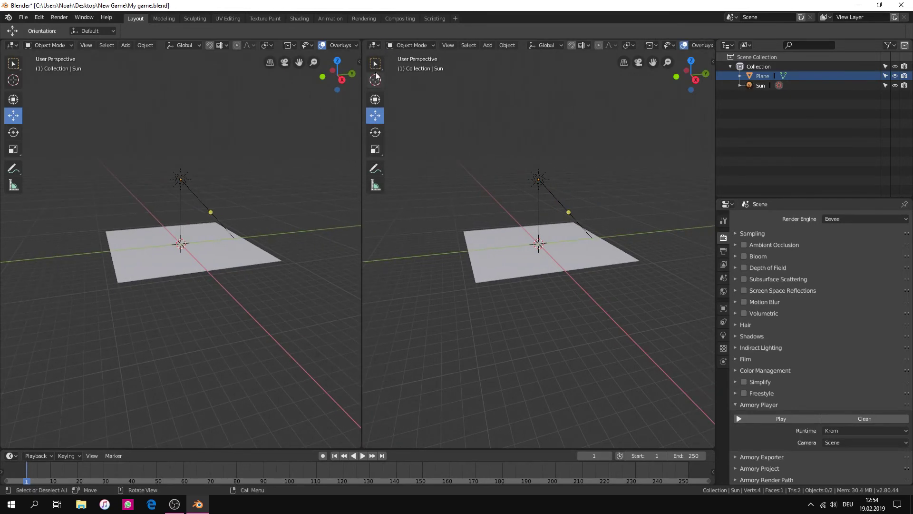
Step: Change the right viewport to a Logic Node Editor with its sidebar hidden
{"action": "left_click", "coordinate": [378, 45]}
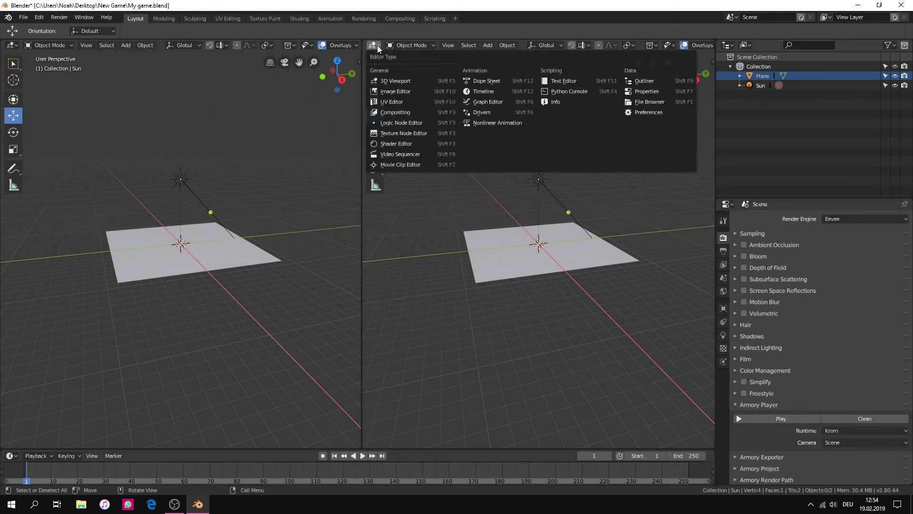
{"action": "left_click", "coordinate": [433, 123]}
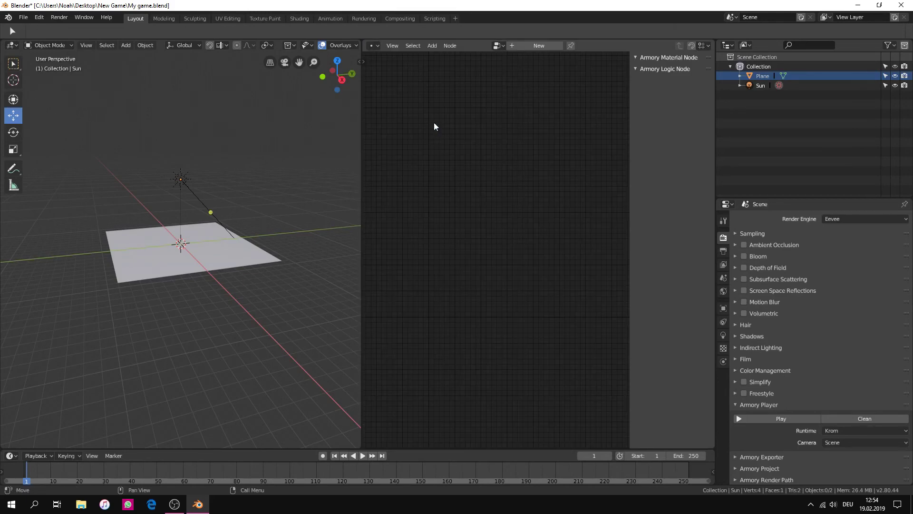
{"action": "key", "text": "n"}
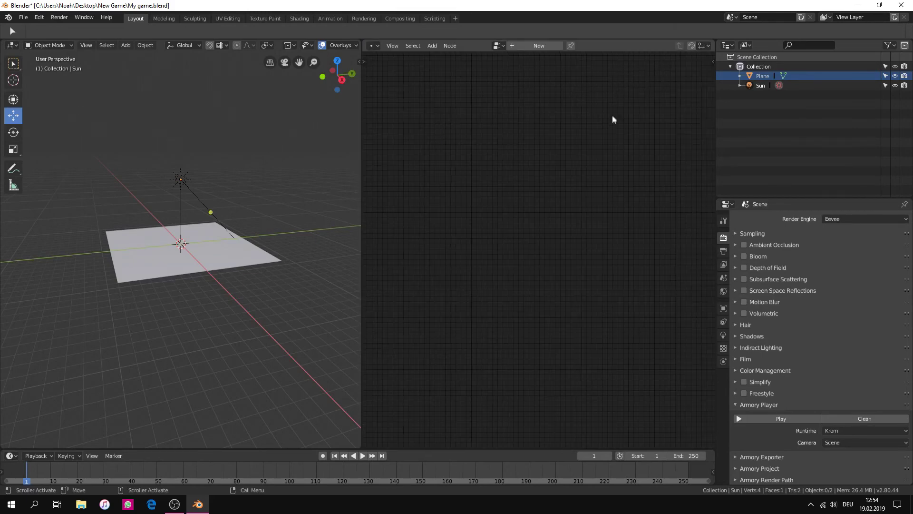
{"action": "key", "text": "n"}
{"action": "key", "text": "n"}
{"action": "scroll", "coordinate": [247, 225], "scroll_direction": "up", "scroll_amount": 3}
Step: Select the plane and add a Nodes trait under Armory Traits in Object properties
{"action": "left_click", "coordinate": [240, 239]}
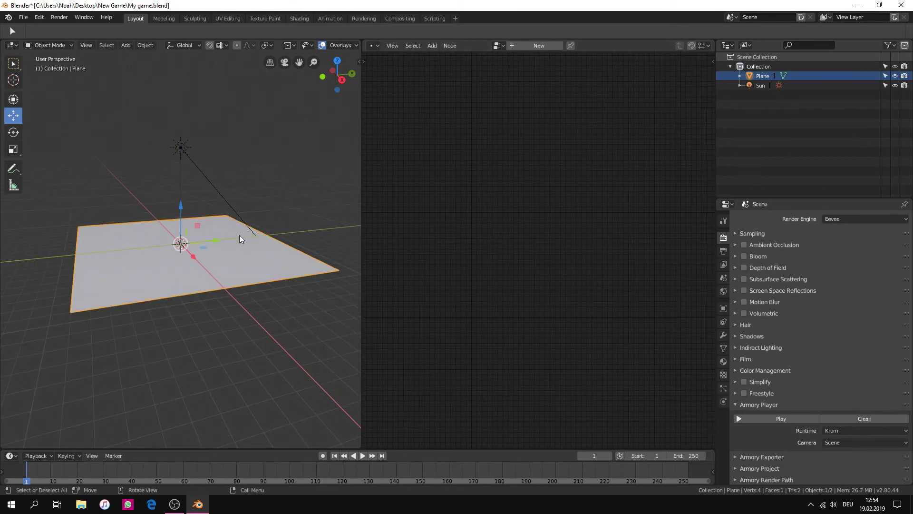
{"action": "left_click", "coordinate": [724, 309]}
{"action": "left_click", "coordinate": [752, 233]}
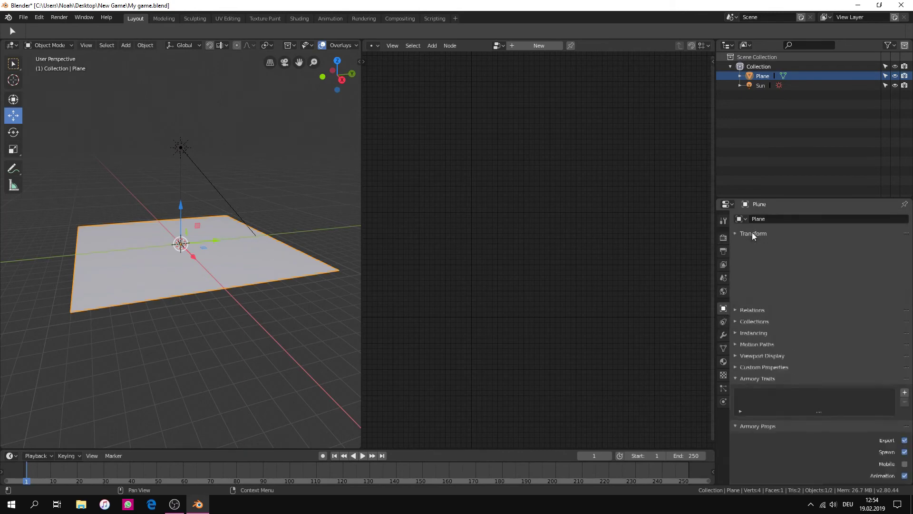
{"action": "left_click", "coordinate": [743, 362]}
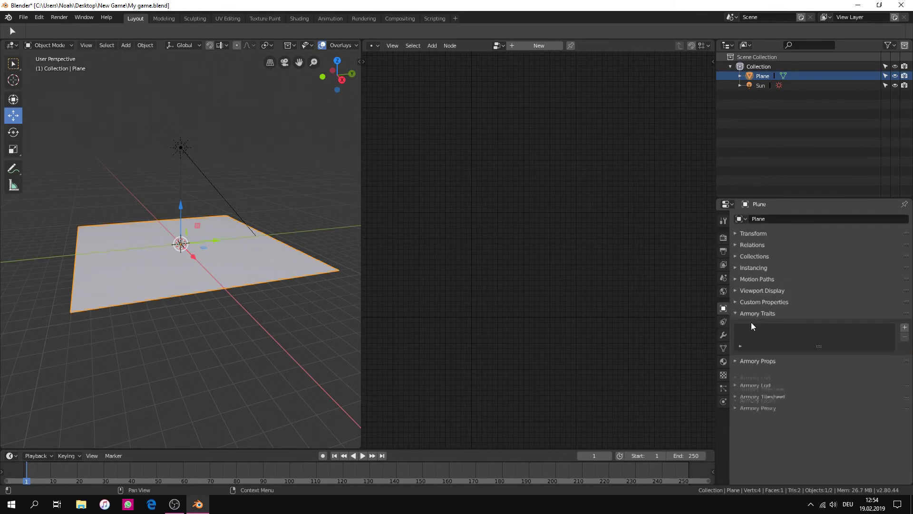
{"action": "left_click", "coordinate": [904, 328]}
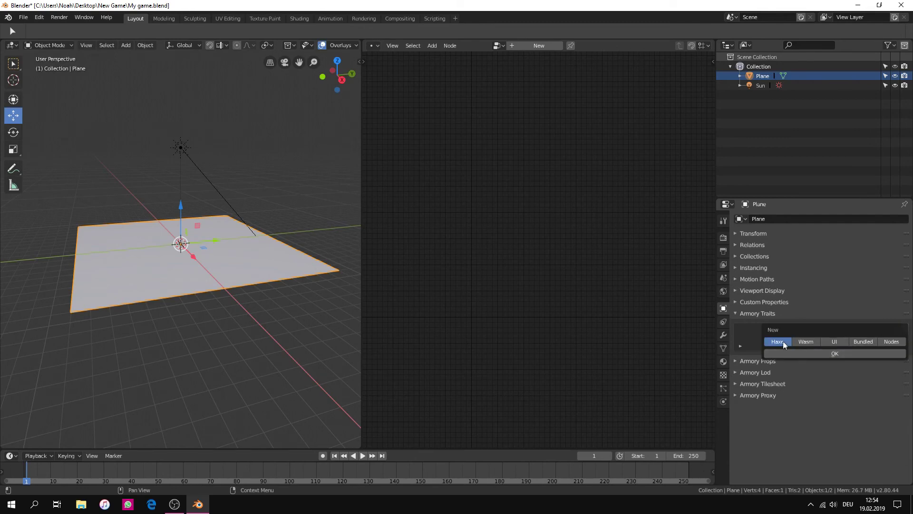
{"action": "left_click", "coordinate": [885, 341]}
{"action": "left_click", "coordinate": [882, 352]}
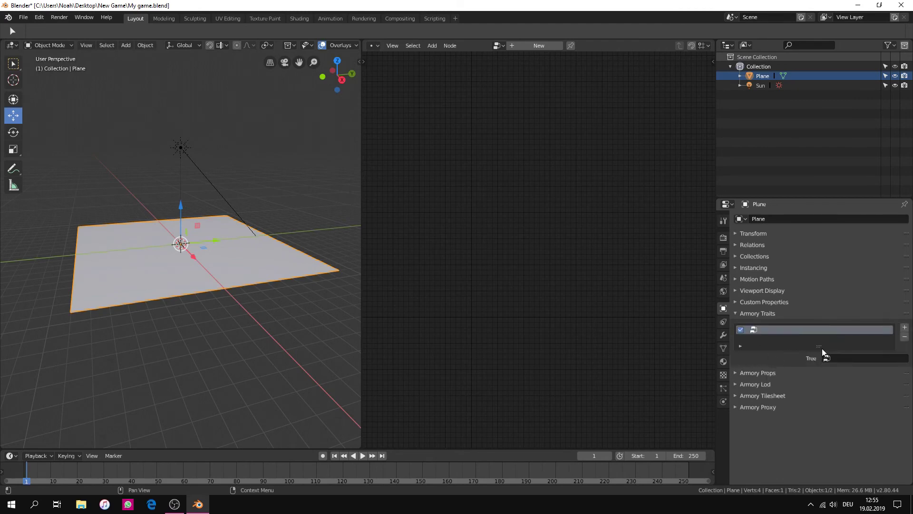
{"action": "mouse_move", "coordinate": [823, 352]}
{"action": "left_mouse_down"}
{"action": "mouse_move", "coordinate": [823, 435]}
{"action": "mouse_move", "coordinate": [822, 343]}
{"action": "mouse_move", "coordinate": [821, 445]}
{"action": "mouse_move", "coordinate": [818, 345]}
{"action": "left_mouse_up"}
{"action": "left_click", "coordinate": [724, 362]}
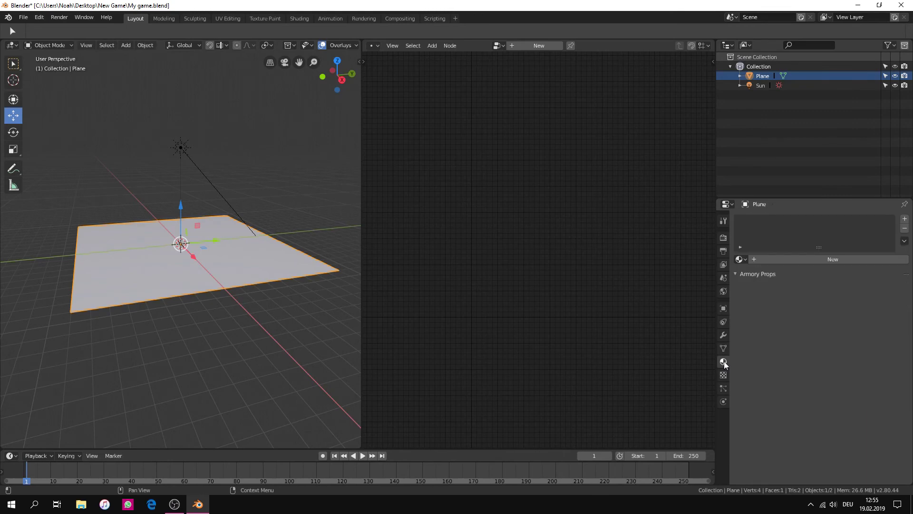
Step: Create a new material for the Plane and name it TestMat
{"action": "left_click", "coordinate": [782, 259]}
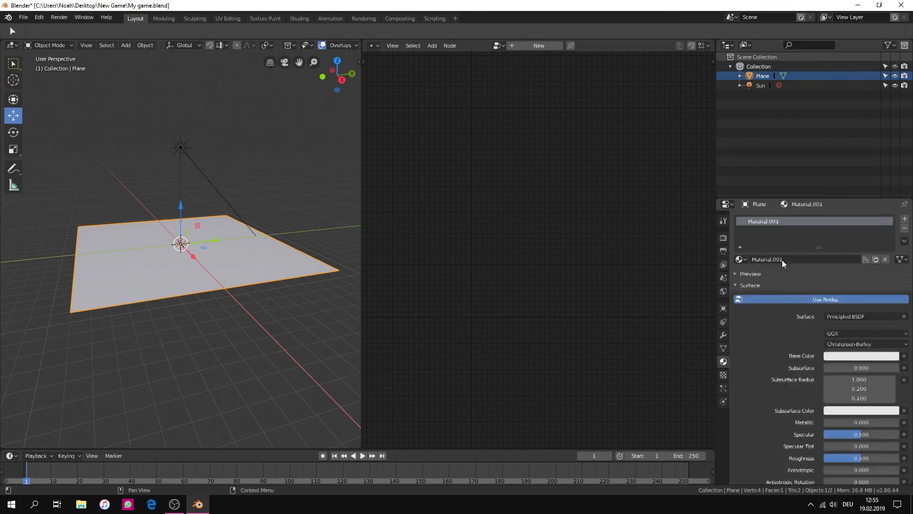
{"action": "left_click", "coordinate": [807, 259]}
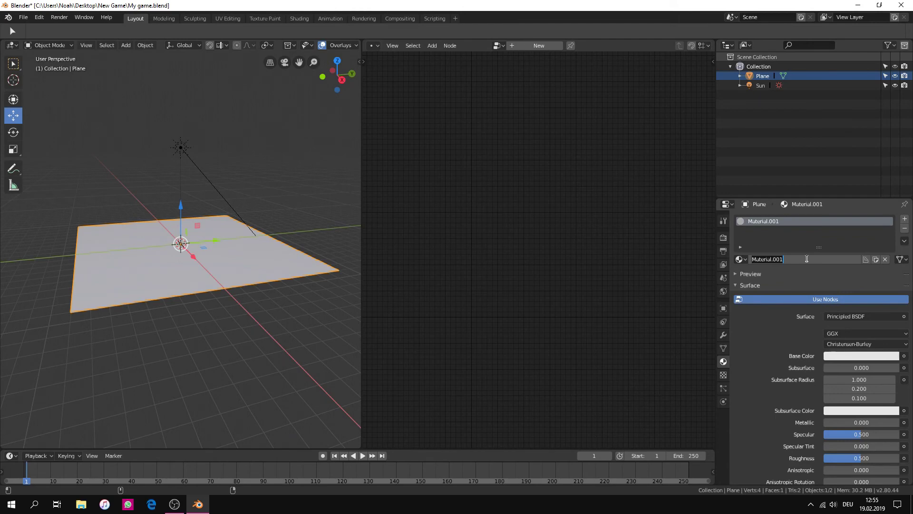
{"action": "type", "text": "T"}
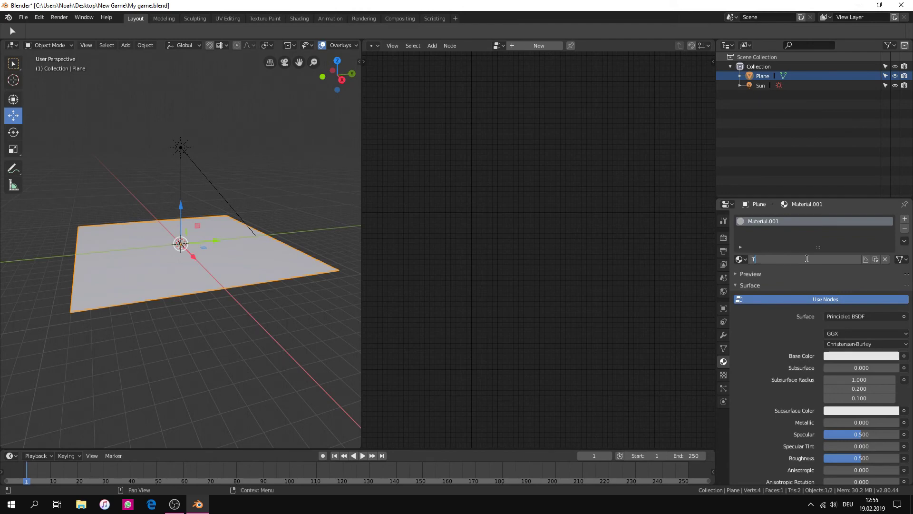
{"action": "type", "text": "estMaterial"}
{"action": "key", "text": "Return"}
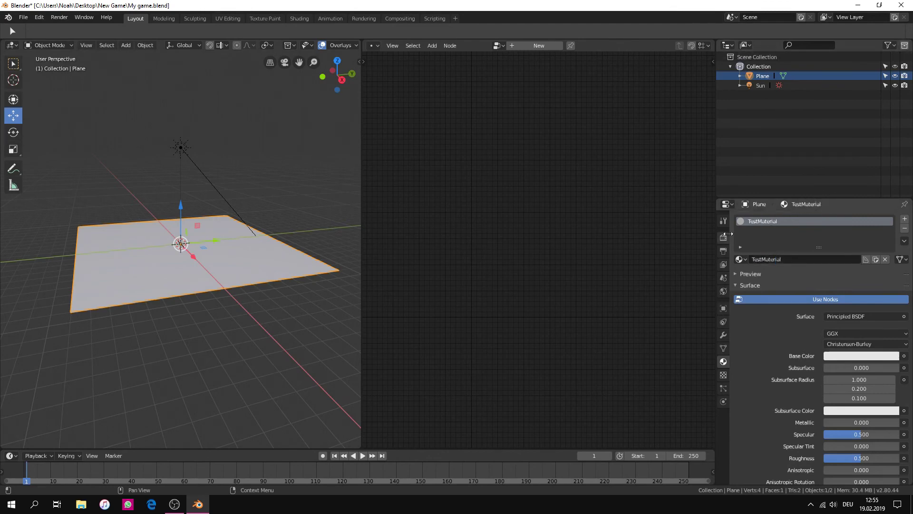
{"action": "left_click_drag", "start_coordinate": [809, 244], "coordinate": [823, 230]}
Step: Unlink it, assign the existing TestMaterial to the Plane, and show its physics options
{"action": "left_click", "coordinate": [741, 259]}
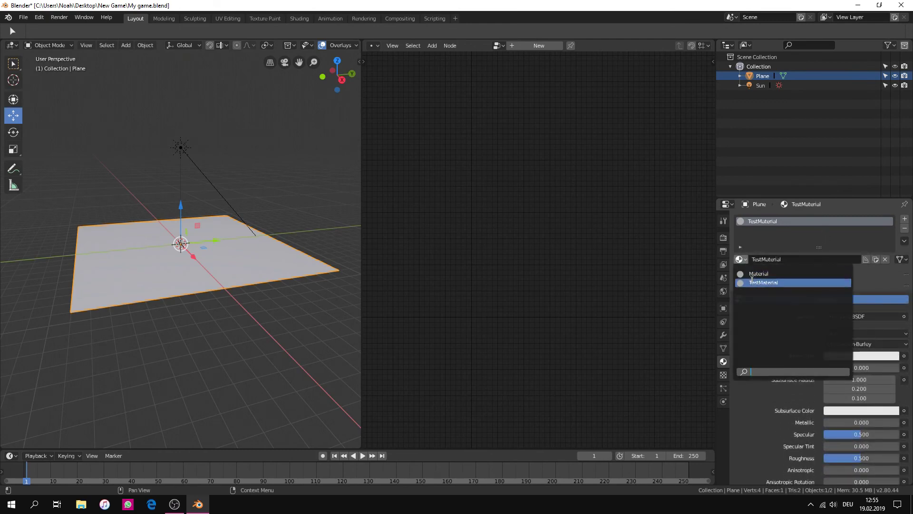
{"action": "left_click", "coordinate": [885, 259]}
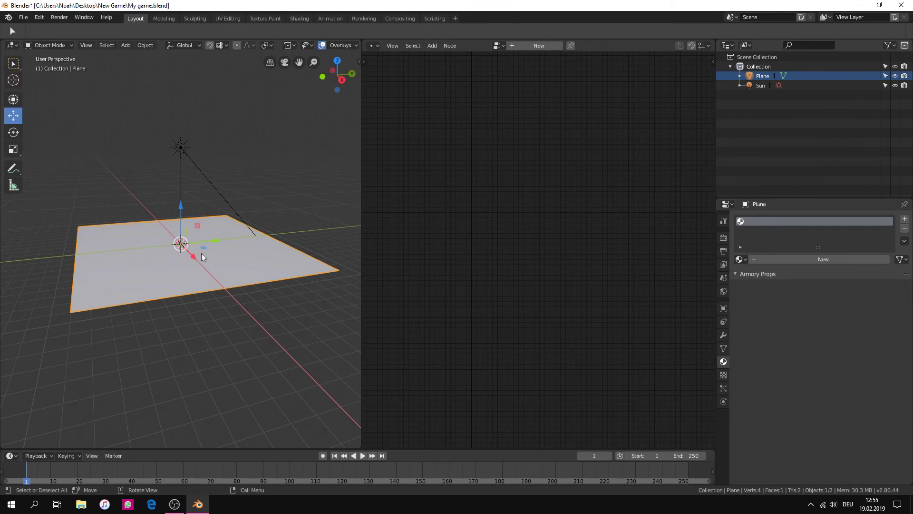
{"action": "left_click", "coordinate": [741, 260]}
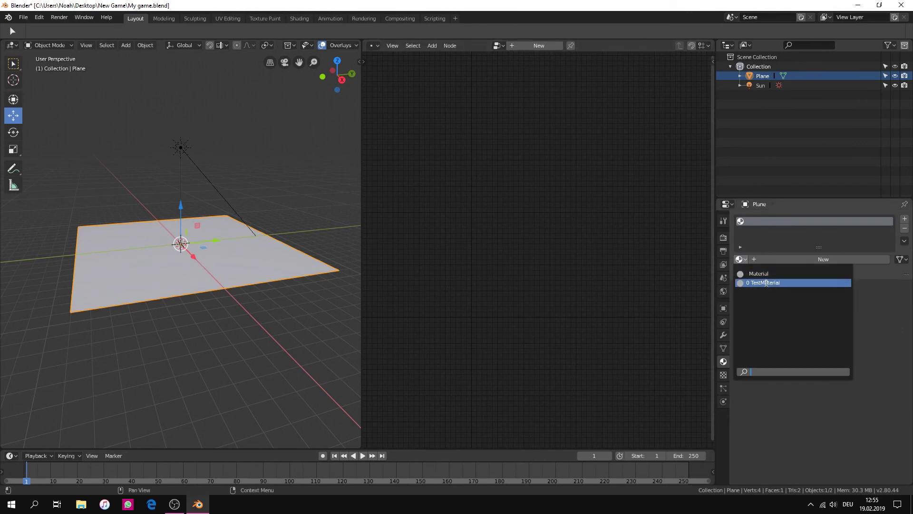
{"action": "left_click", "coordinate": [805, 283]}
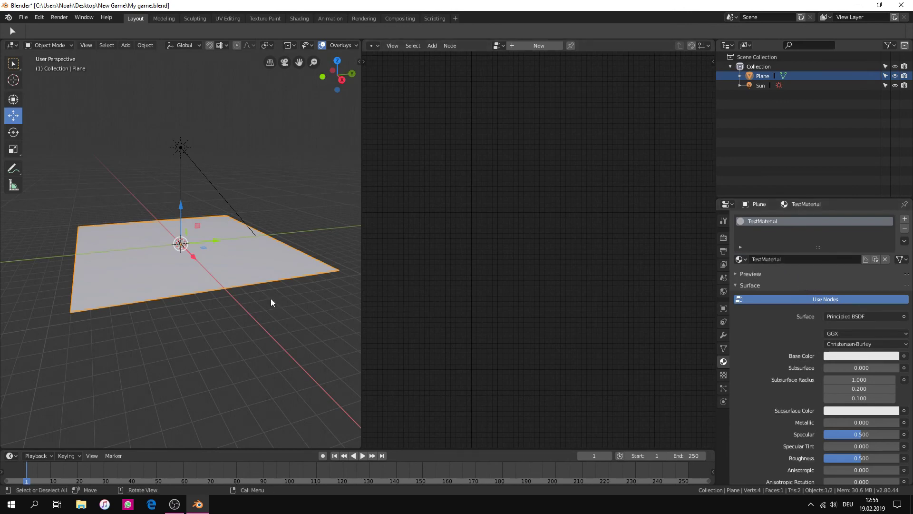
{"action": "middle_click_drag", "start_coordinate": [204, 246], "coordinate": [239, 246]}
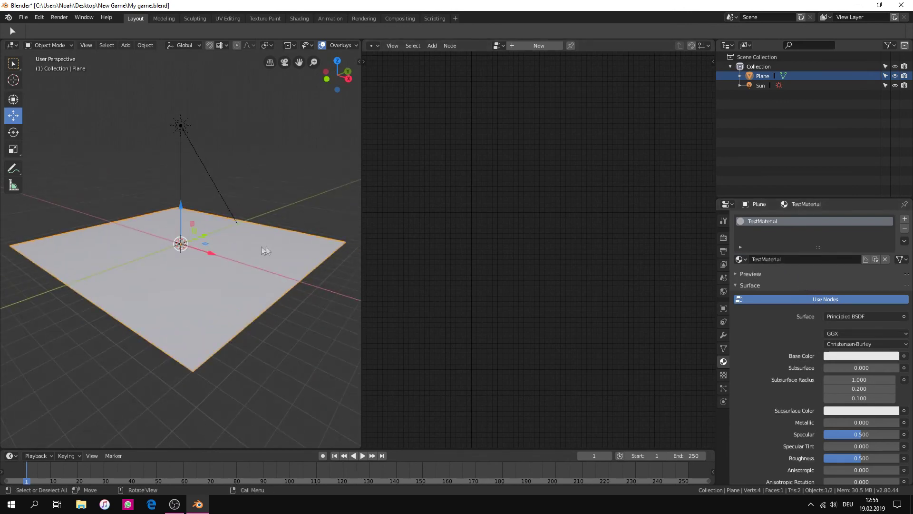
{"action": "left_click", "coordinate": [722, 402]}
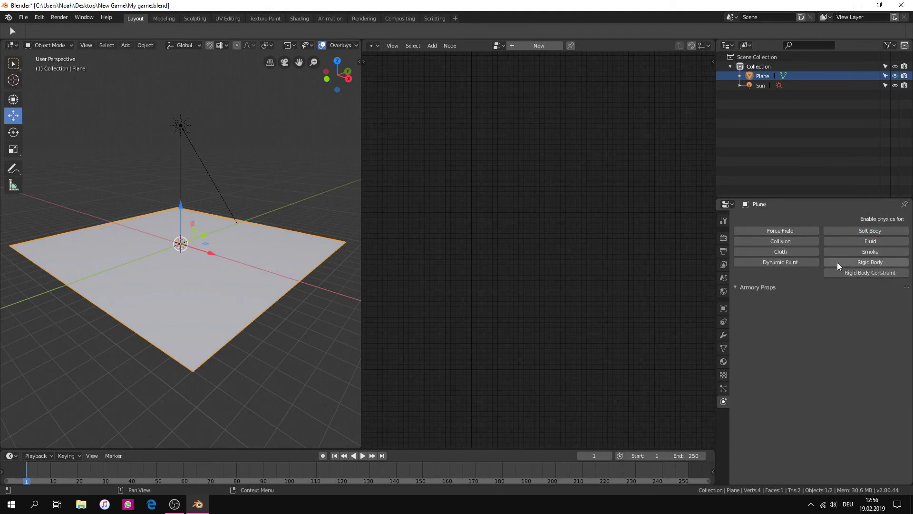
Step: Enable Rigid Body physics on the Plane and collapse the extra settings panels
{"action": "left_click", "coordinate": [851, 260]}
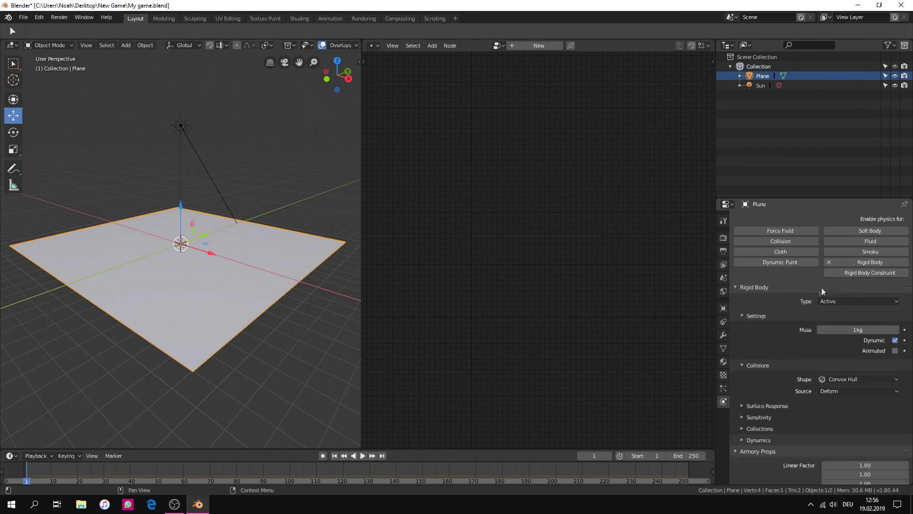
{"action": "left_click", "coordinate": [756, 316]}
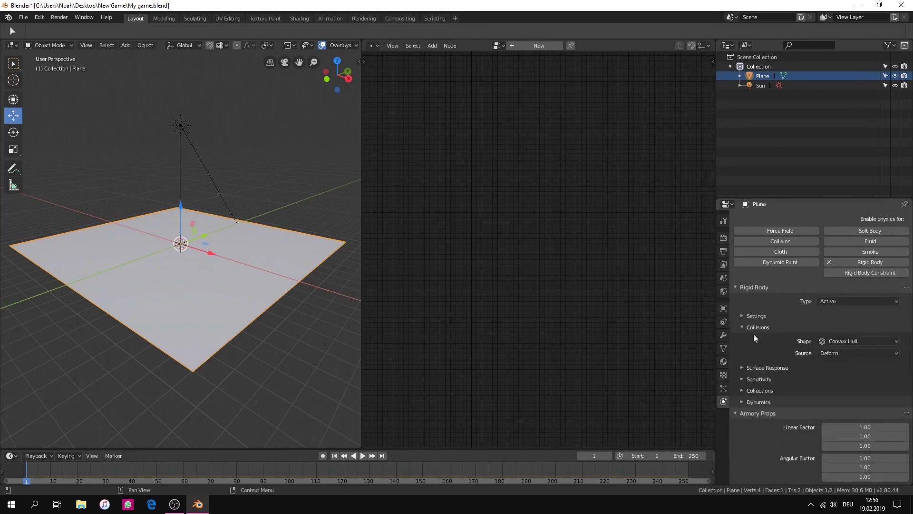
{"action": "left_click", "coordinate": [759, 414]}
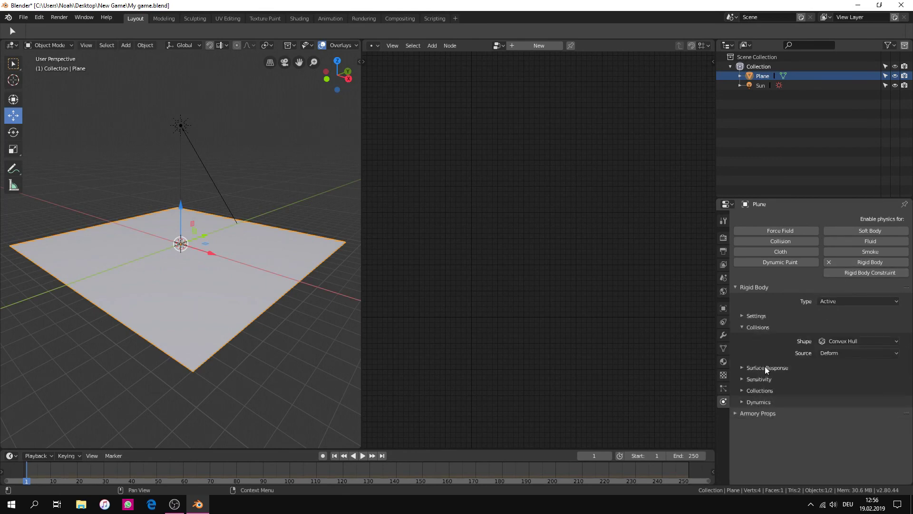
{"action": "left_click", "coordinate": [770, 327]}
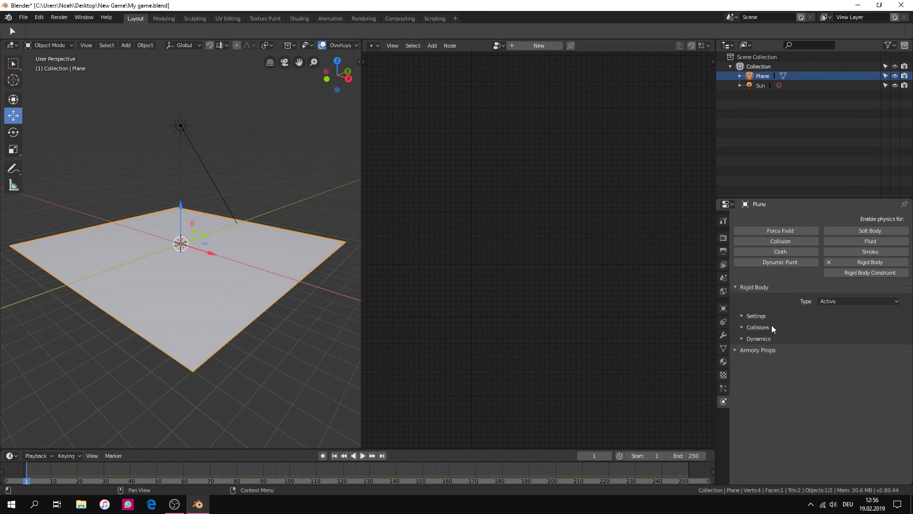
{"action": "left_click", "coordinate": [770, 326]}
{"action": "left_click", "coordinate": [832, 301]}
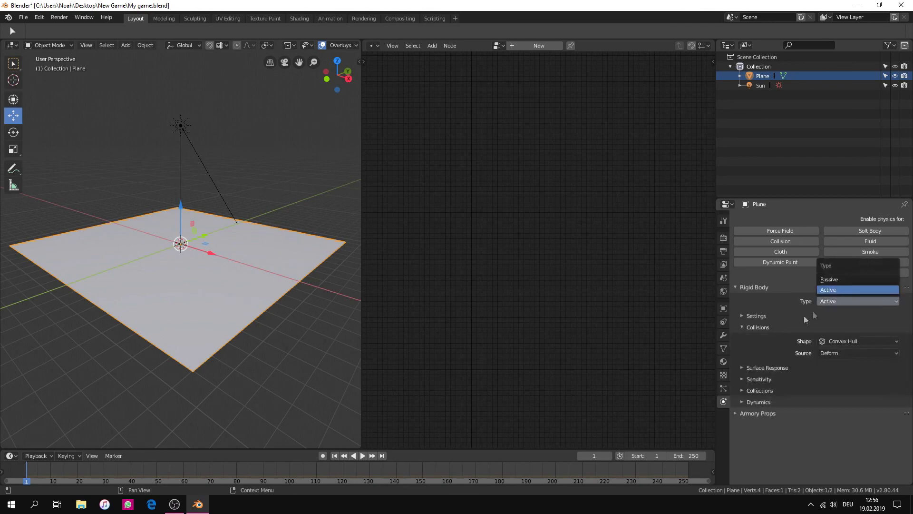
{"action": "left_click", "coordinate": [758, 316]}
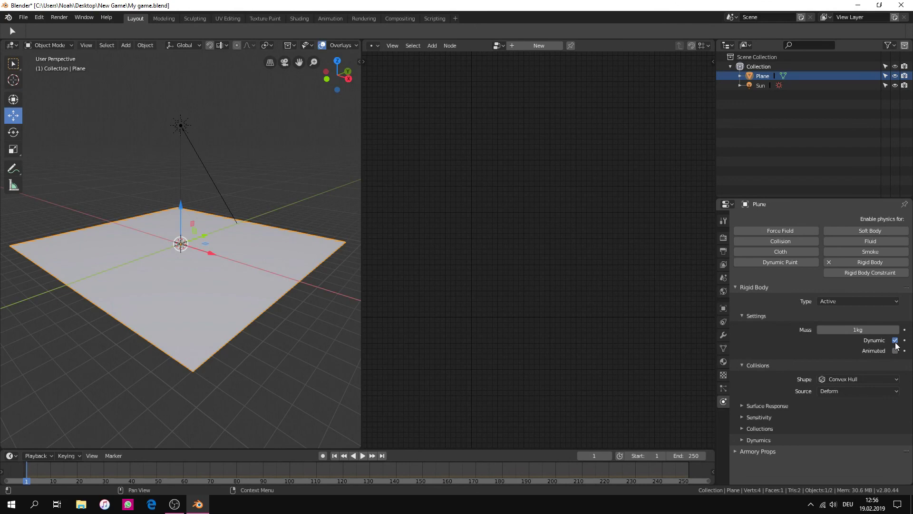
{"action": "left_click", "coordinate": [752, 315]}
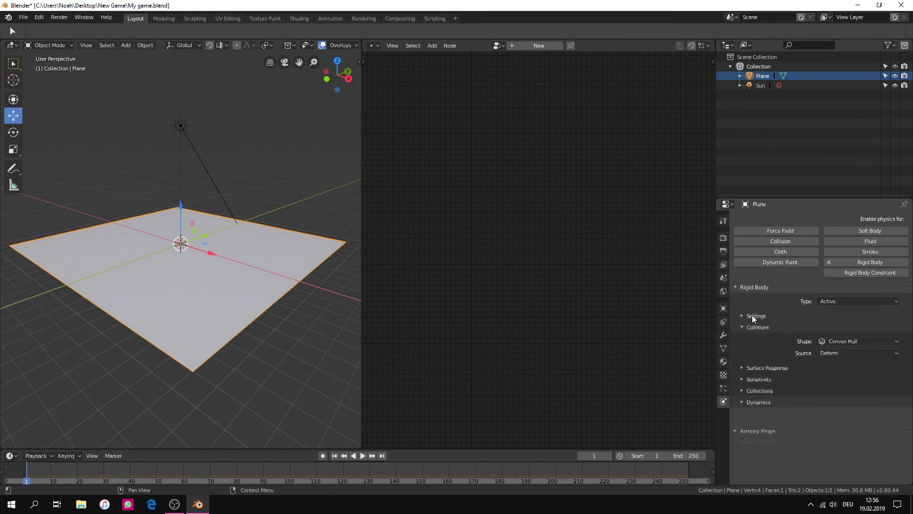
Step: Set the Plane's collision shape to Mesh, after briefly trying Box and Capsule
{"action": "left_click", "coordinate": [843, 340]}
{"action": "left_click", "coordinate": [844, 329]}
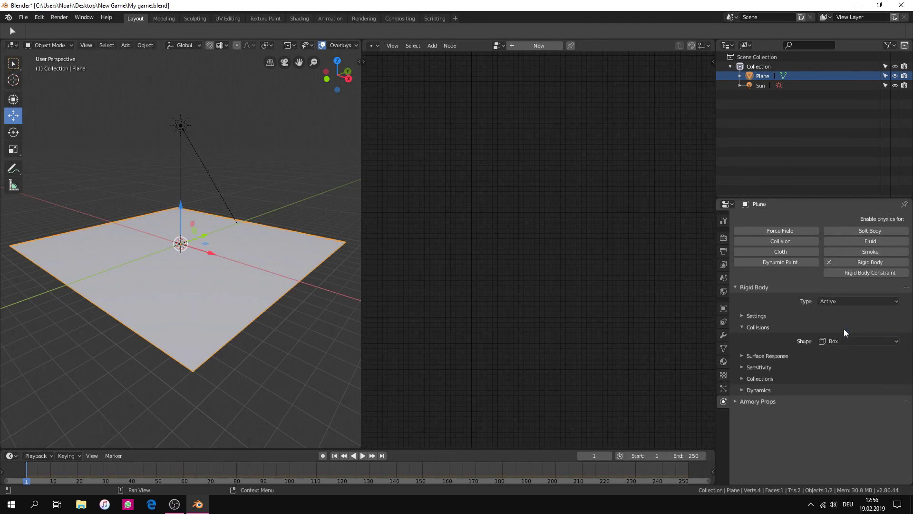
{"action": "left_click", "coordinate": [846, 340]}
{"action": "left_click", "coordinate": [842, 310]}
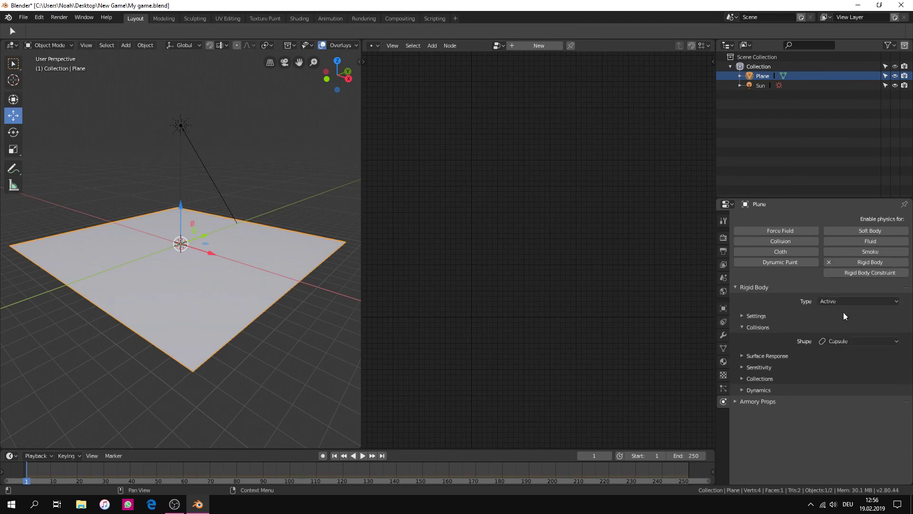
{"action": "left_click", "coordinate": [847, 339]}
{"action": "left_click", "coordinate": [841, 266]}
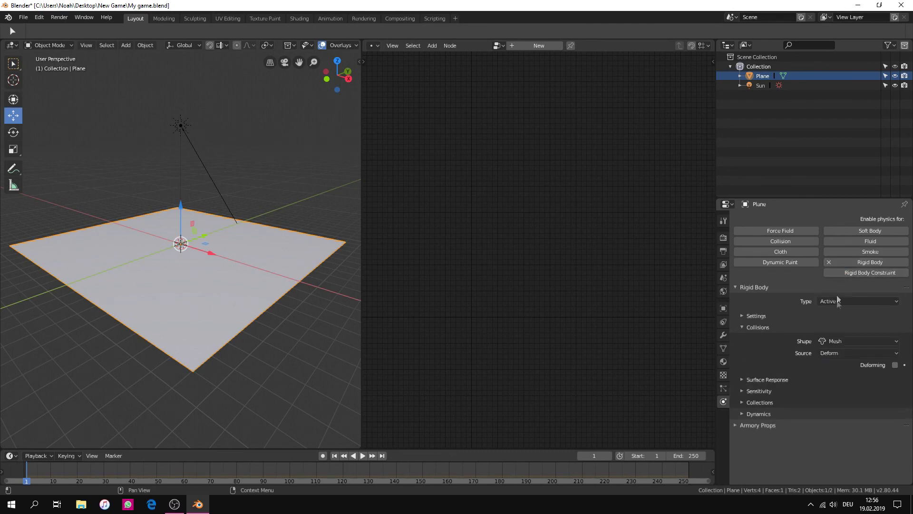
Step: Add a cube above the plane and rename it box
{"action": "scroll", "coordinate": [233, 291], "scroll_direction": "down", "scroll_amount": 1}
{"action": "key", "text": "shift+a"}
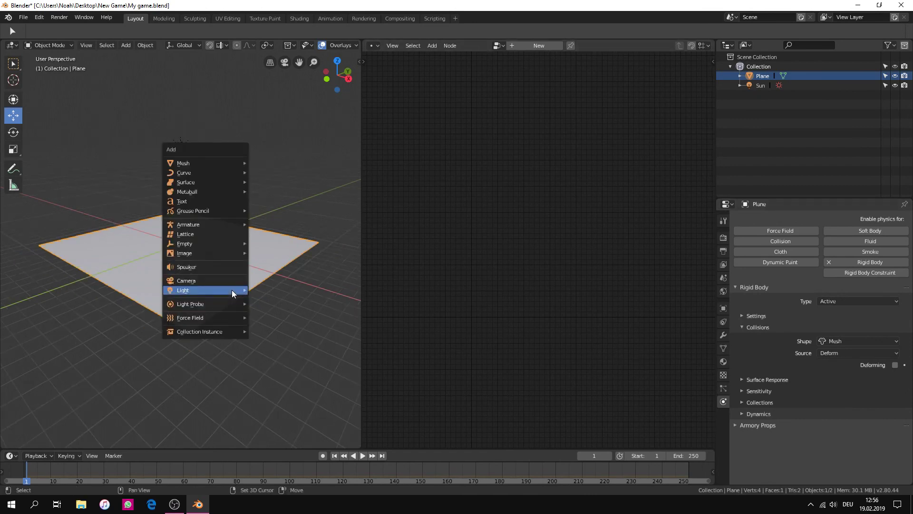
{"action": "mouse_move", "coordinate": [205, 164]}
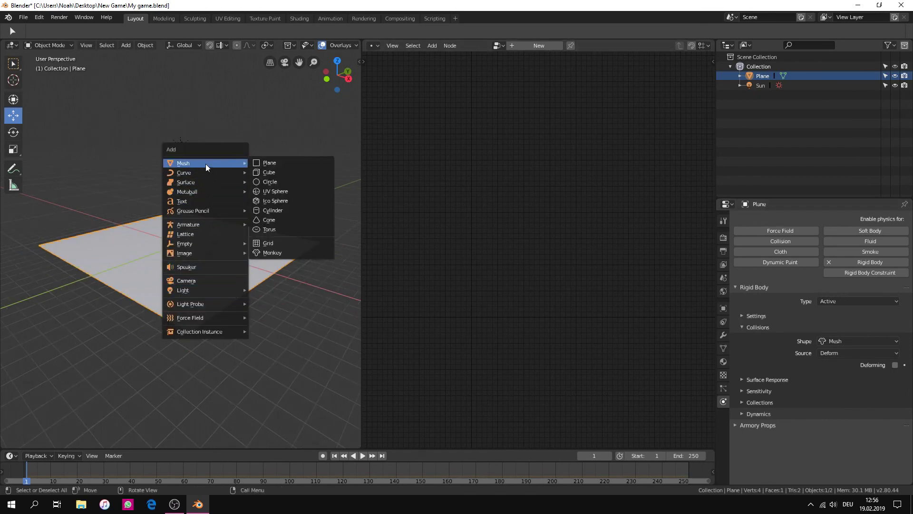
{"action": "left_click", "coordinate": [270, 173]}
{"action": "left_click_drag", "start_coordinate": [184, 214], "coordinate": [184, 193]}
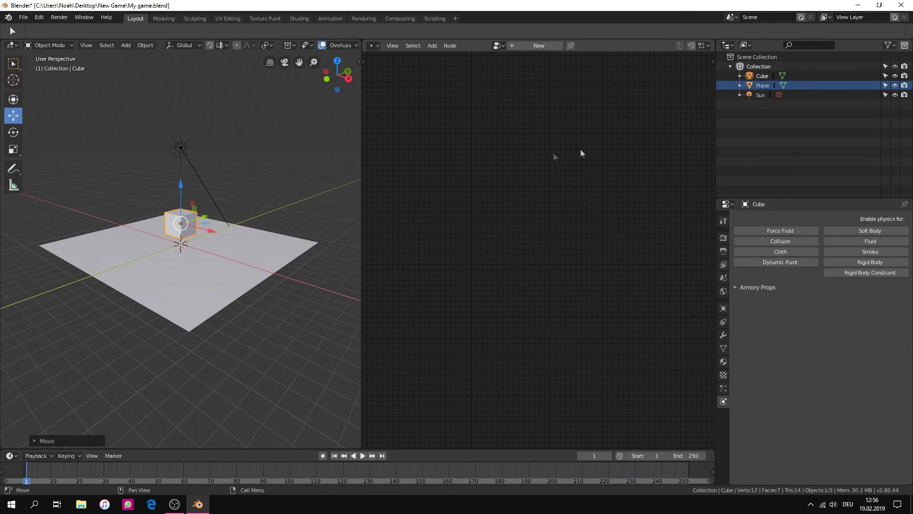
{"action": "left_click", "coordinate": [761, 76]}
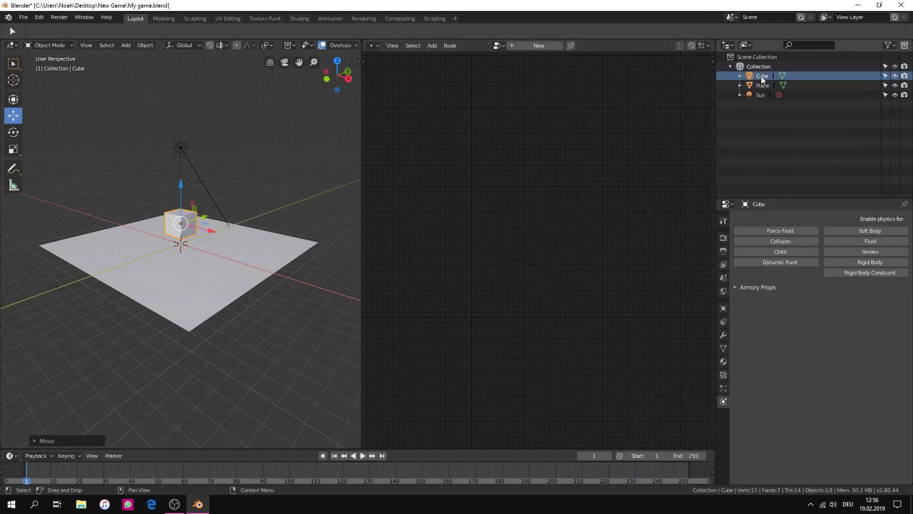
{"action": "double_click", "coordinate": [761, 76]}
{"action": "type", "text": "box"}
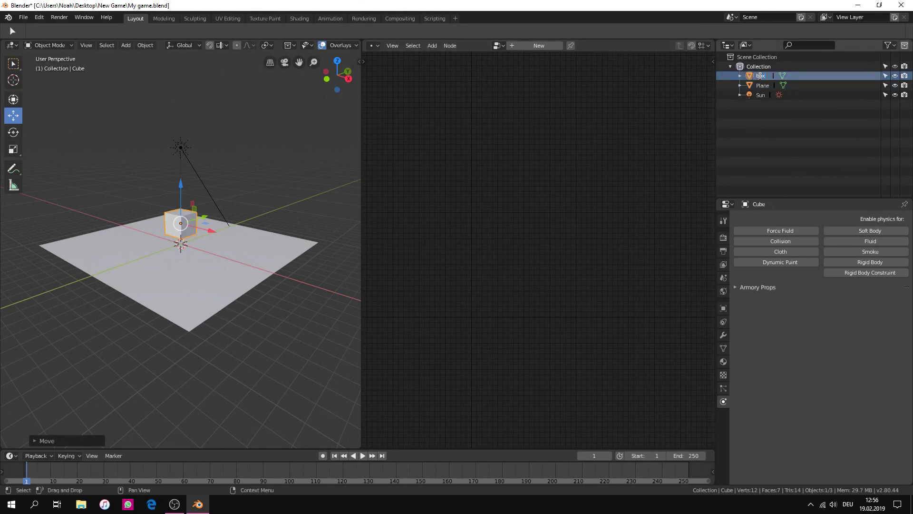
{"action": "key", "text": "Return"}
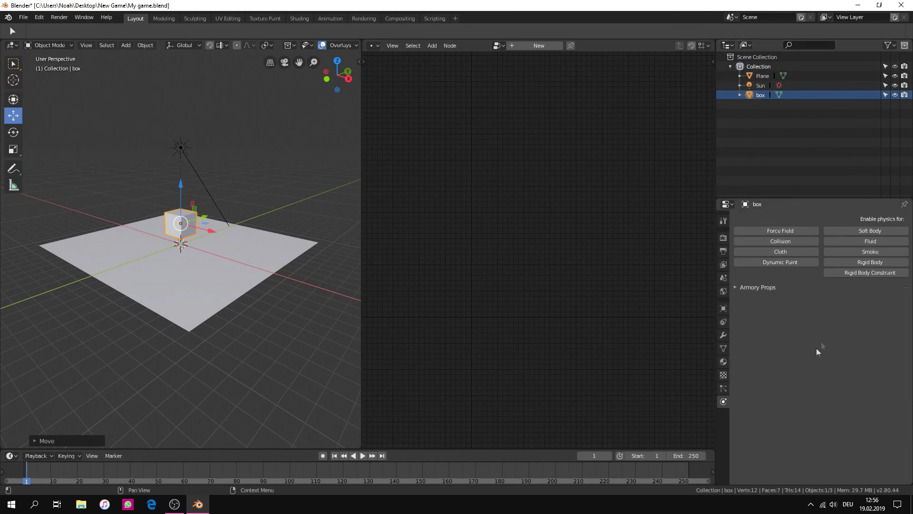
Step: Make box a rigid body with Box collision shape and lift it higher
{"action": "left_click", "coordinate": [860, 262]}
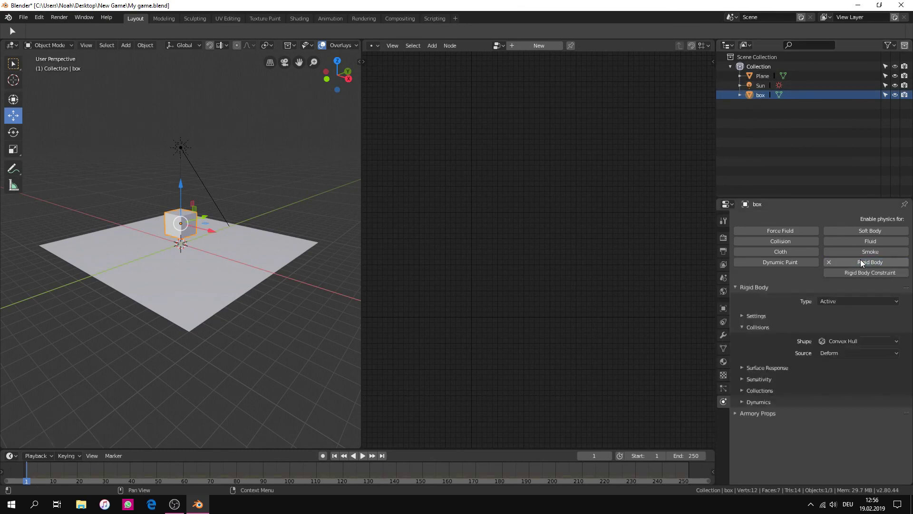
{"action": "left_click", "coordinate": [833, 341]}
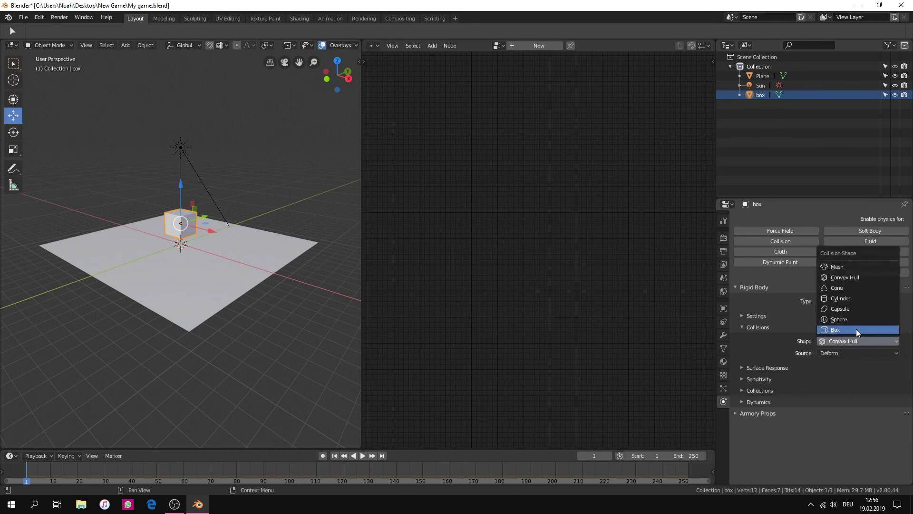
{"action": "left_click", "coordinate": [854, 330]}
{"action": "left_click", "coordinate": [756, 315]}
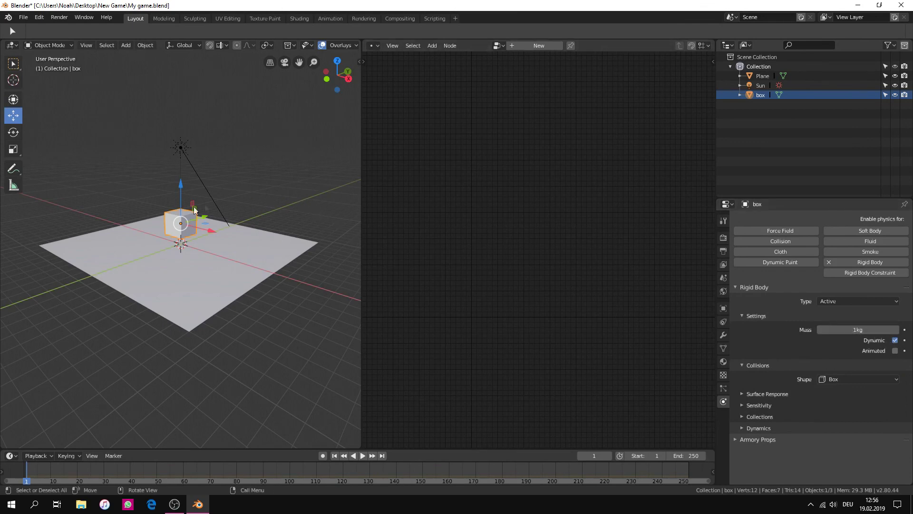
{"action": "left_click_drag", "start_coordinate": [180, 190], "coordinate": [184, 147]}
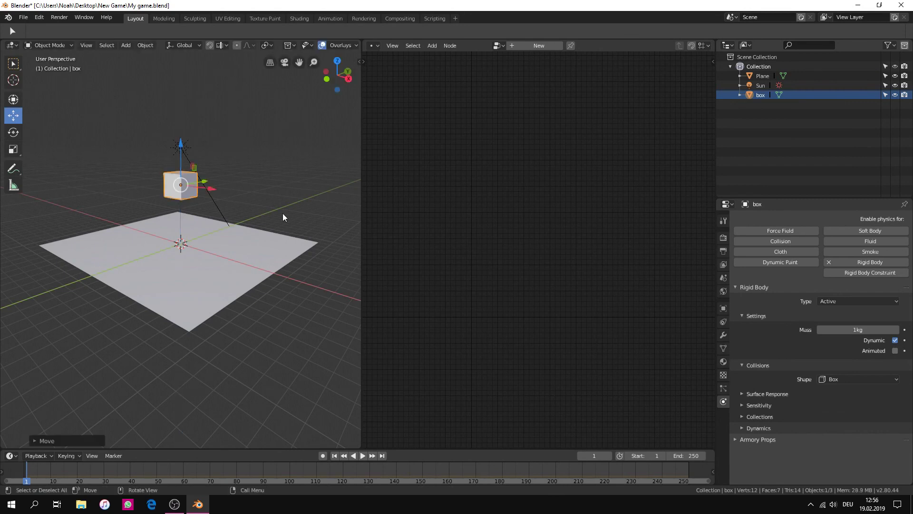
{"action": "left_click", "coordinate": [723, 238]}
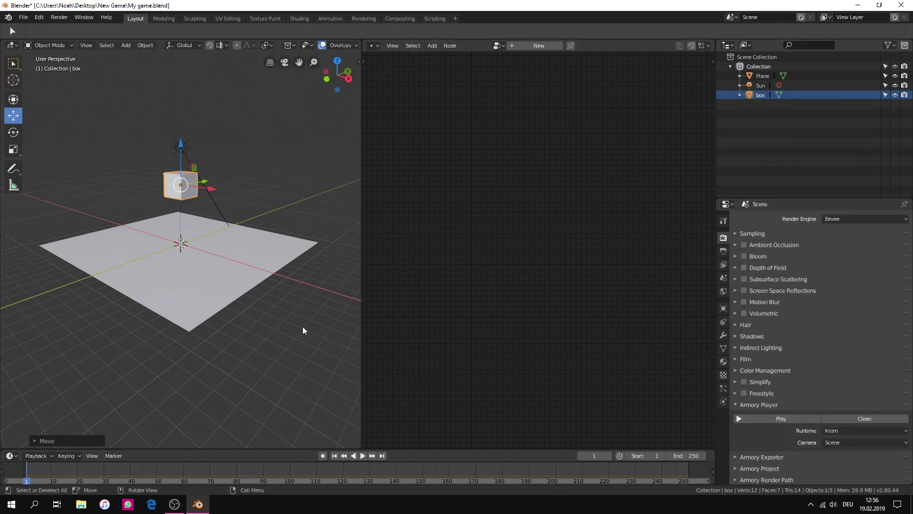
{"action": "left_click", "coordinate": [771, 419]}
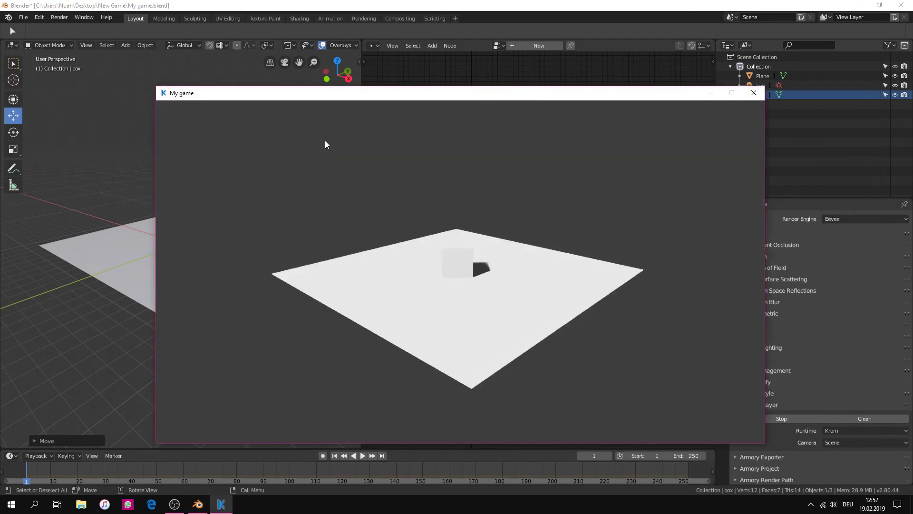
{"action": "left_click", "coordinate": [760, 91]}
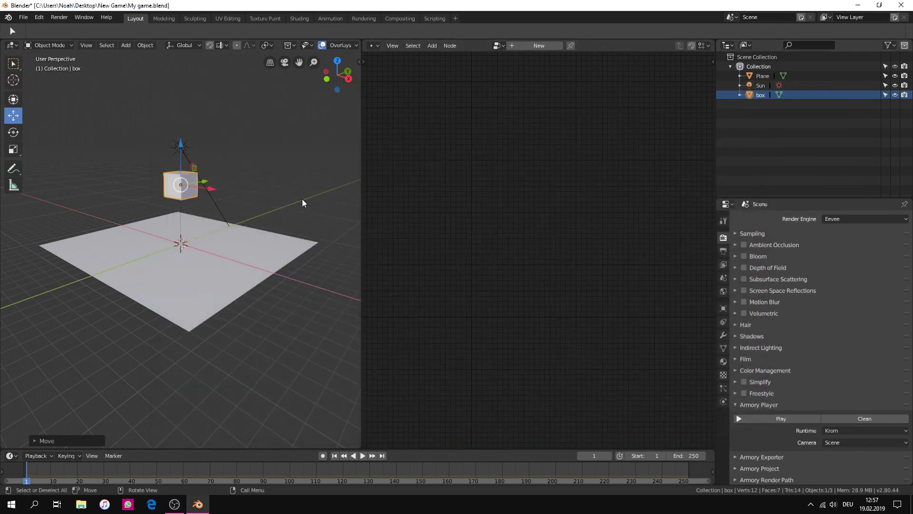